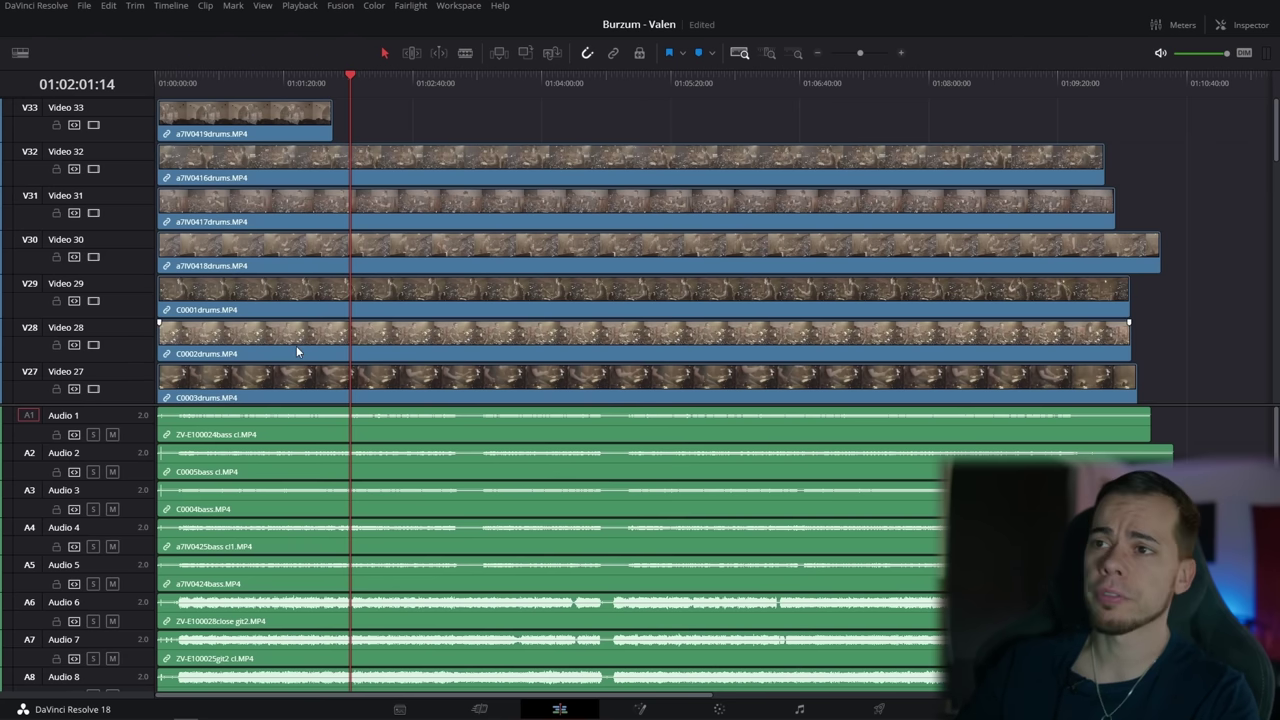
Enlarge the video track area so more stacked drum camera clips on tracks 29–33 show
{"action": "scroll", "coordinate": [296, 345], "scroll_direction": "down", "scroll_amount": 3}
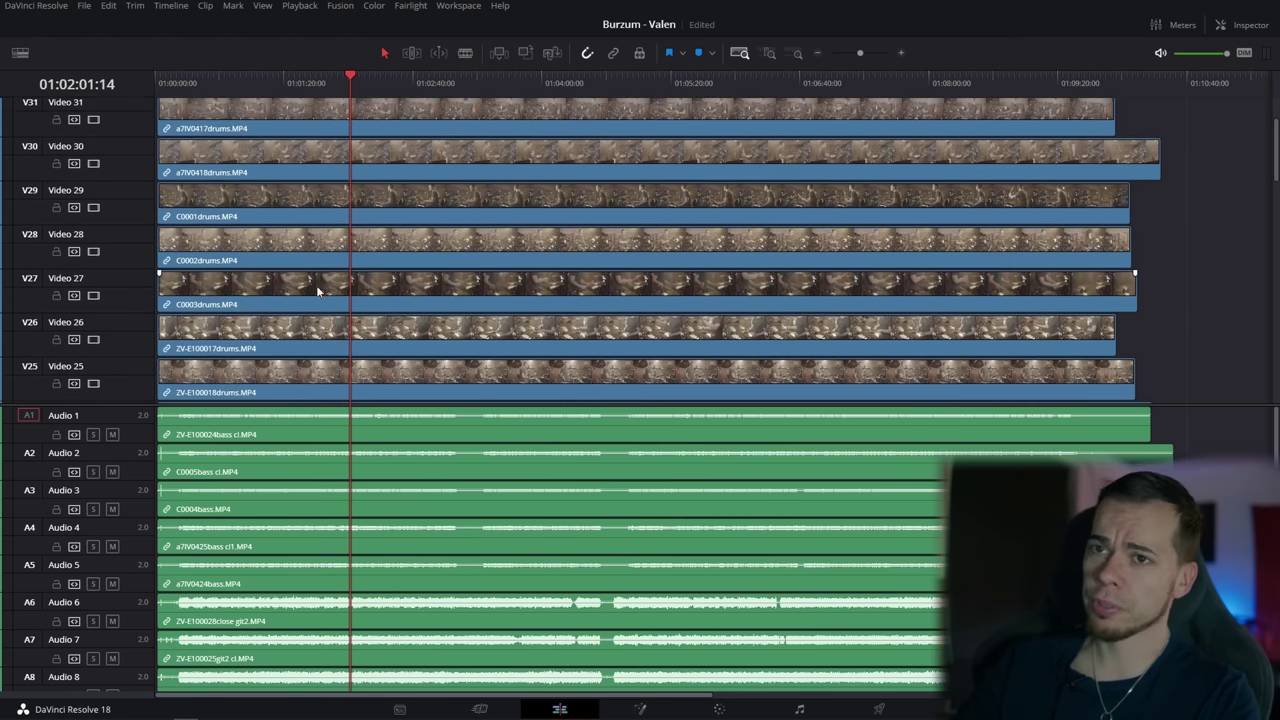
{"action": "scroll", "coordinate": [330, 288], "scroll_direction": "up", "scroll_amount": 2}
{"action": "scroll", "coordinate": [308, 258], "scroll_direction": "down", "scroll_amount": 3}
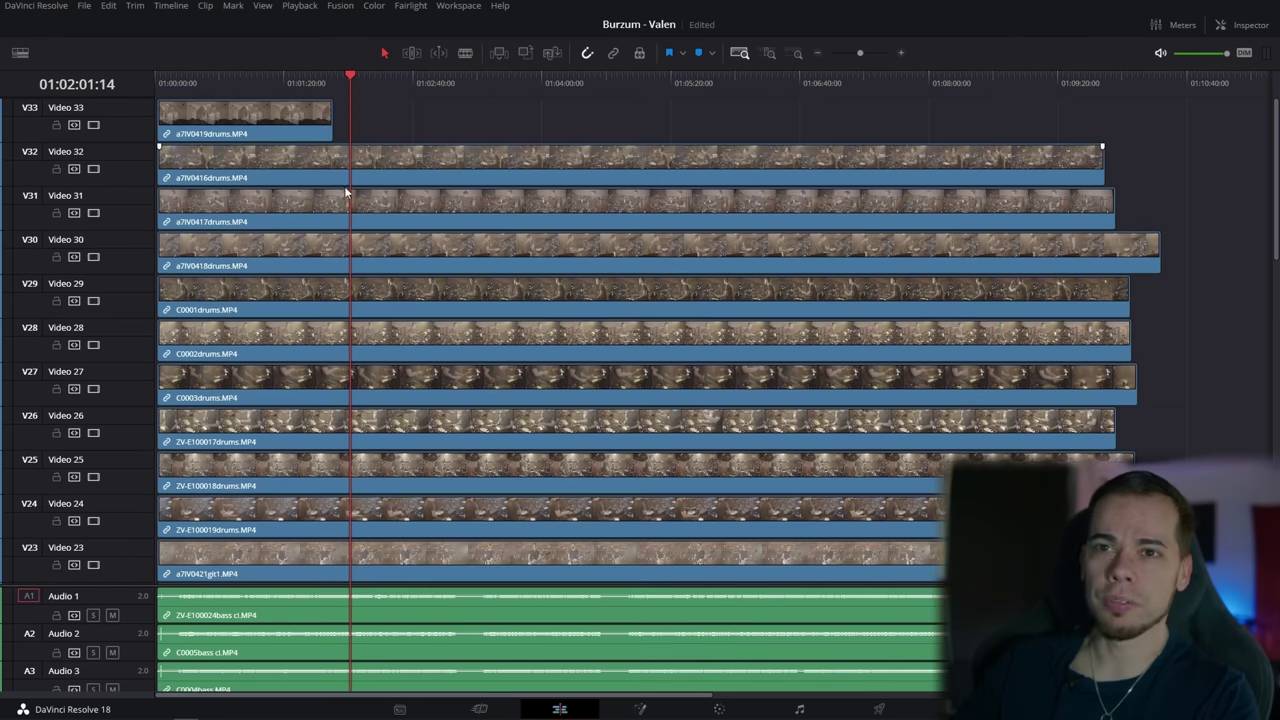
{"action": "scroll", "coordinate": [330, 500], "scroll_direction": "down", "scroll_amount": 20}
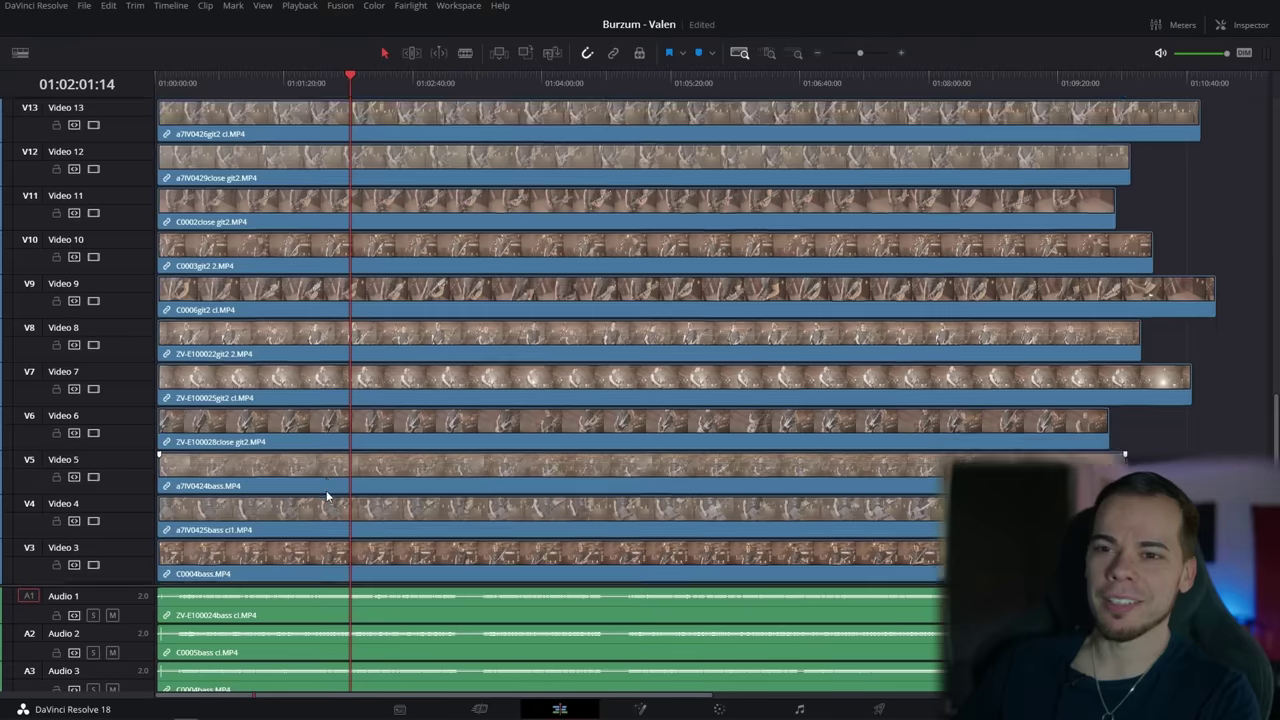
{"action": "scroll", "coordinate": [333, 511], "scroll_direction": "up", "scroll_amount": 15}
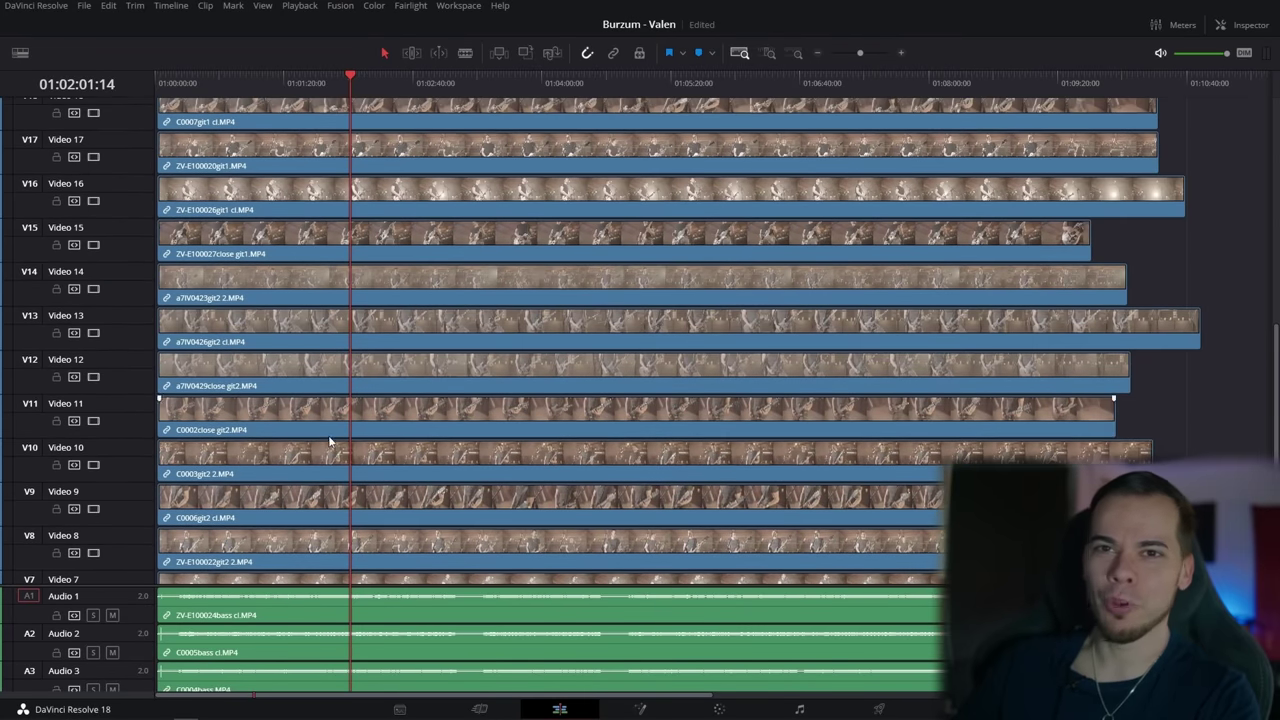
{"action": "scroll", "coordinate": [335, 400], "scroll_direction": "up", "scroll_amount": 8}
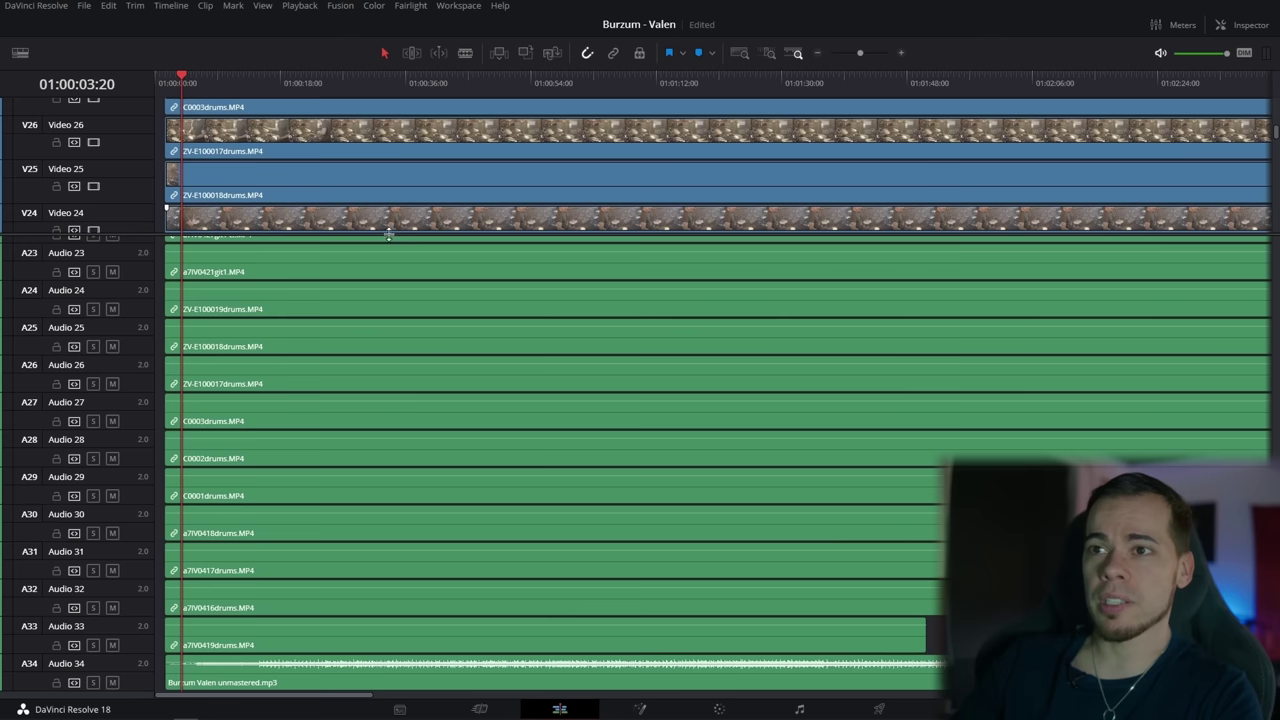
{"action": "left_click_drag", "start_coordinate": [389, 235], "coordinate": [403, 566]}
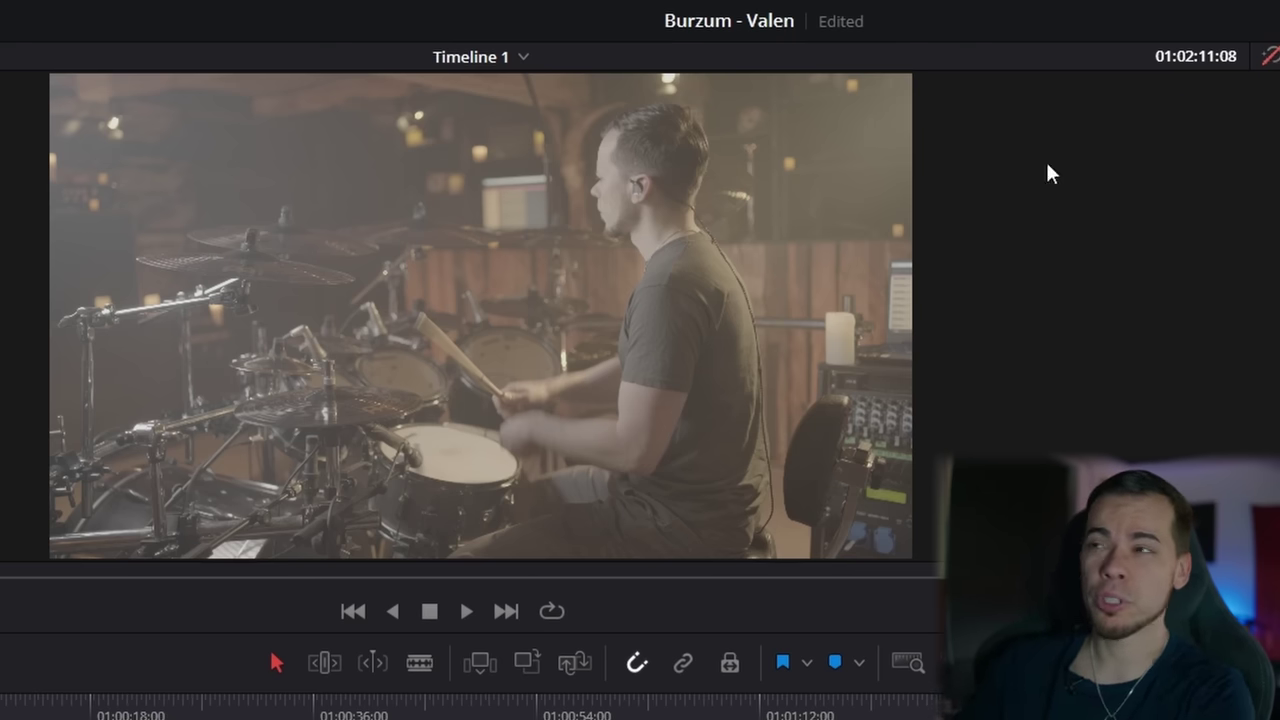
Toggle the grade bypass (Shift+D) to compare the drummer's warm grade with the flat footage
{"action": "key", "text": "shift+d"}
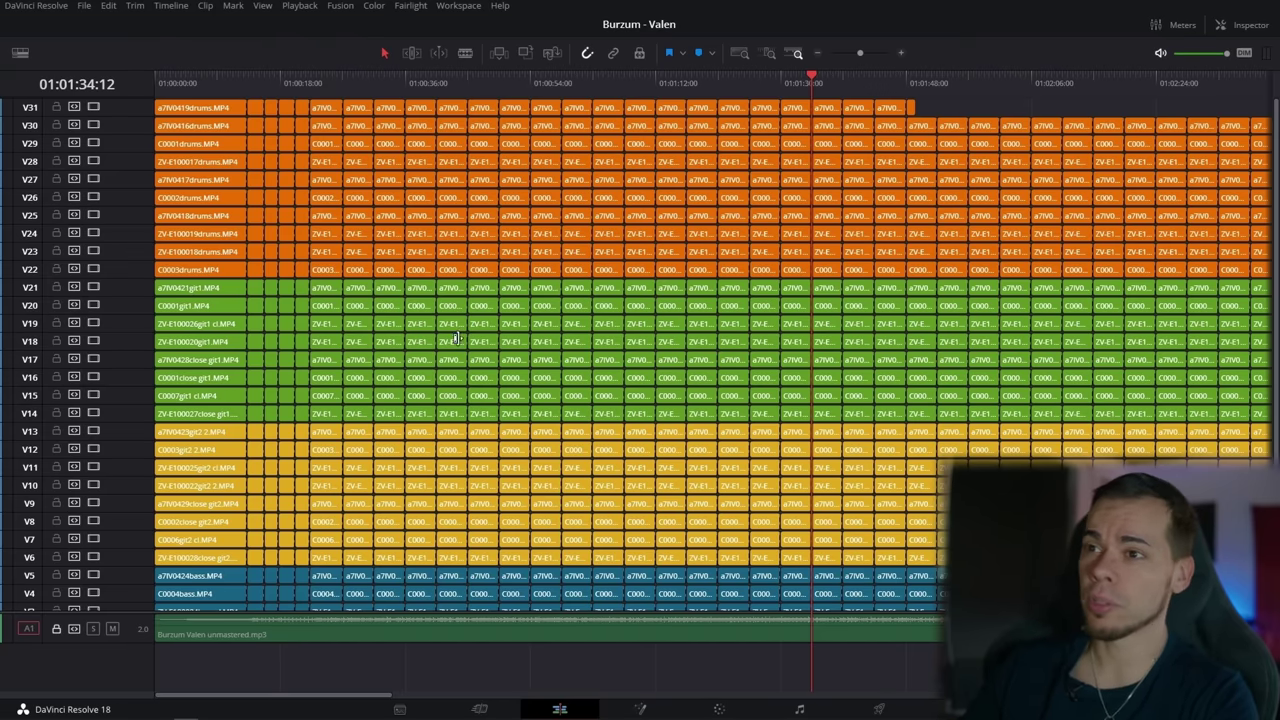
Zoom the timeline to full extent, showing the whole multicam edit with disabled angles greyed out
{"action": "scroll", "coordinate": [556, 342], "scroll_direction": "down", "scroll_amount": 2}
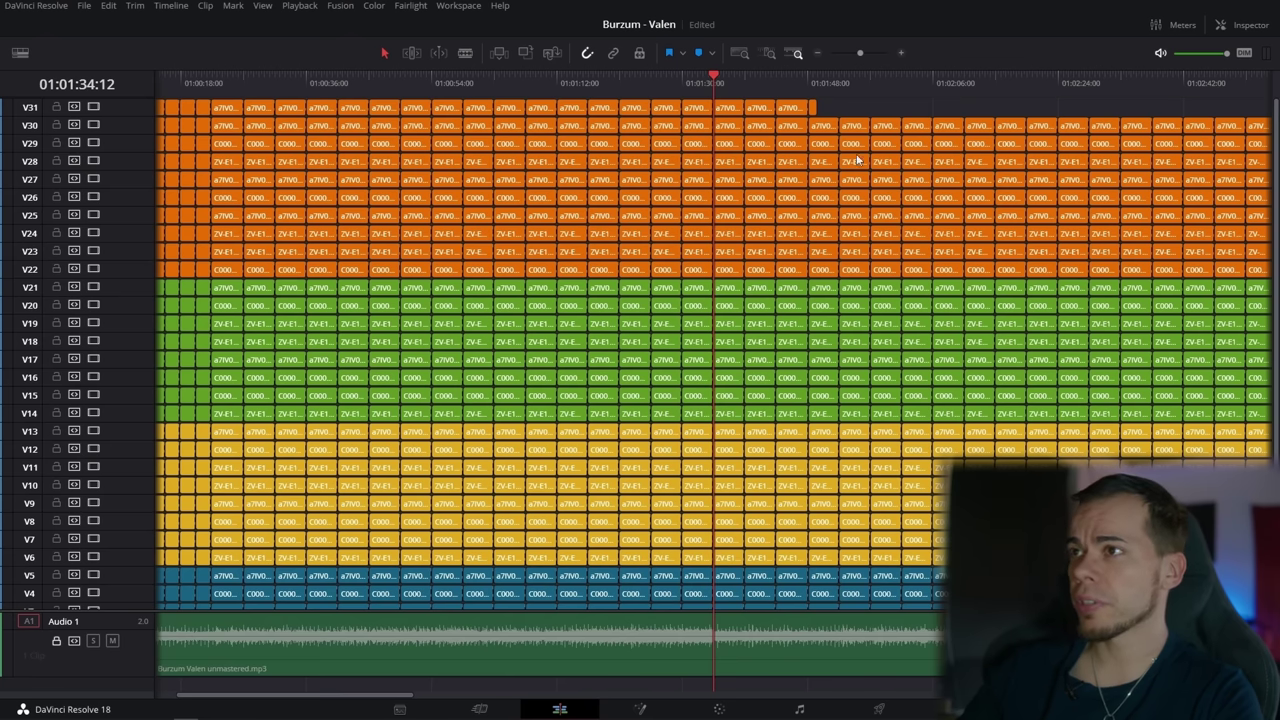
{"action": "left_click", "coordinate": [740, 53]}
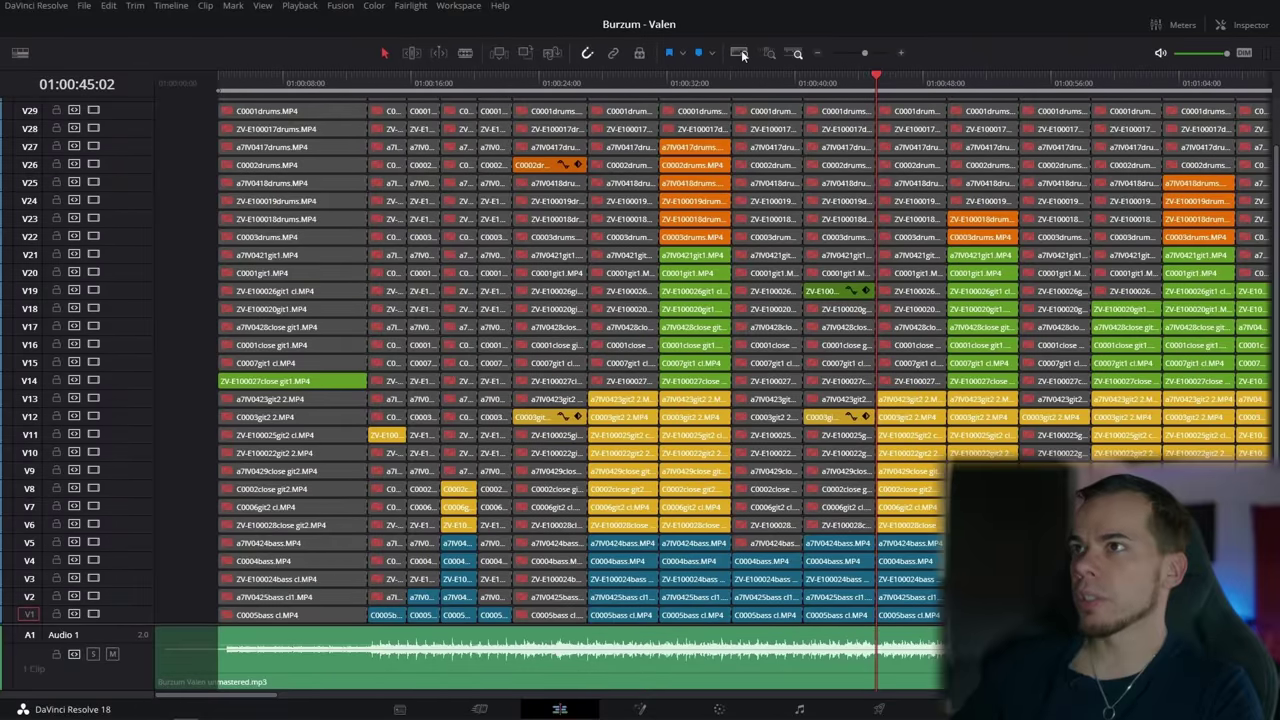
{"action": "left_click", "coordinate": [740, 54]}
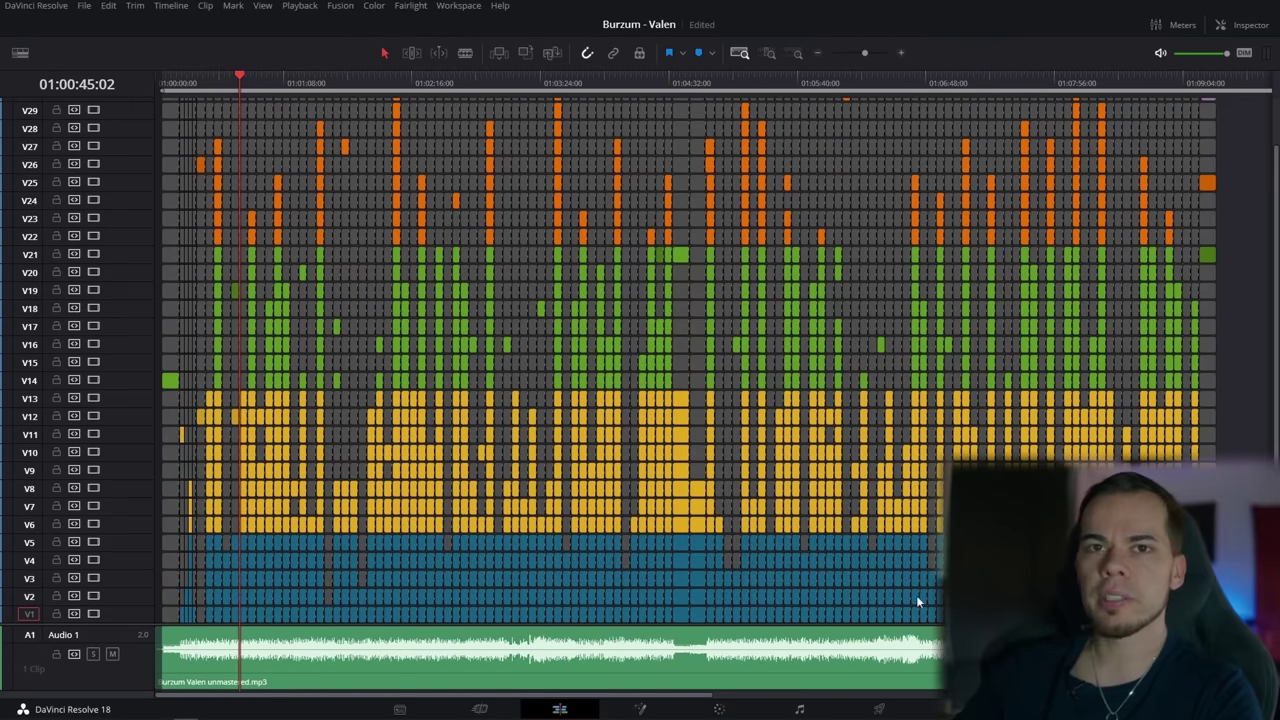
Enable the drums angle at one cut to compare, then disable that drum clip again
{"action": "scroll", "coordinate": [866, 379], "scroll_direction": "up", "scroll_amount": 2}
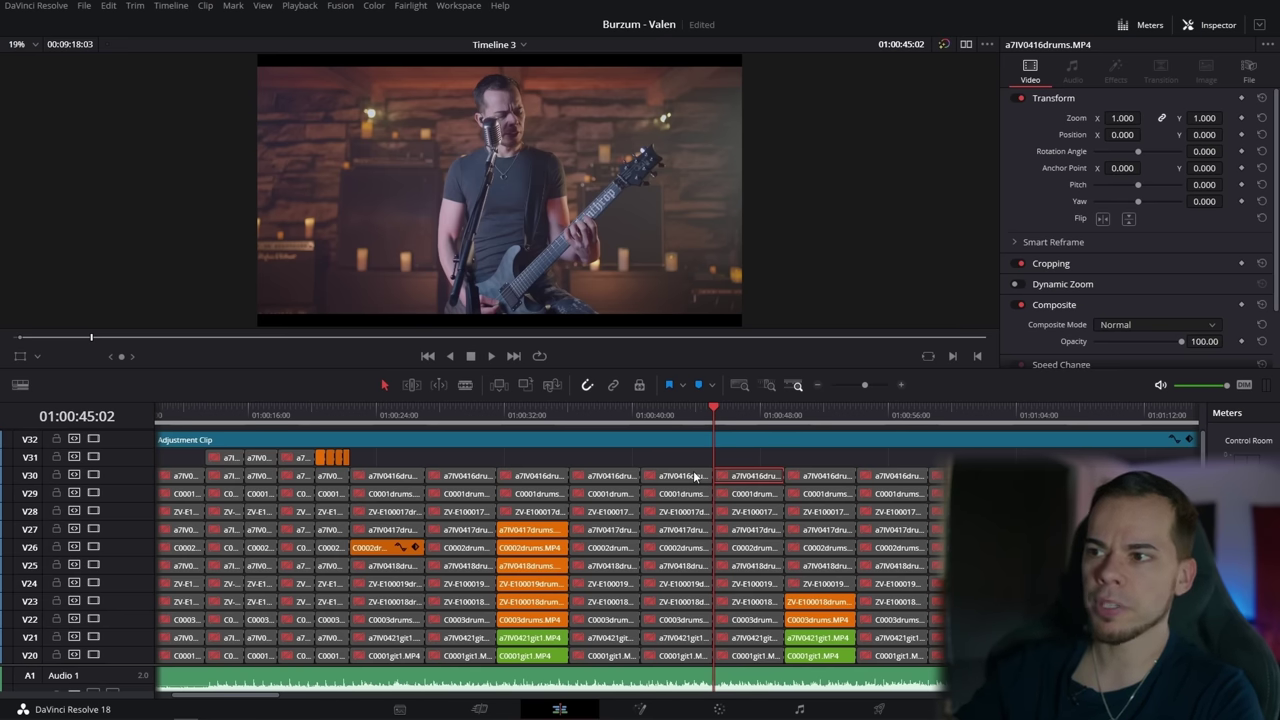
{"action": "left_click", "coordinate": [748, 475]}
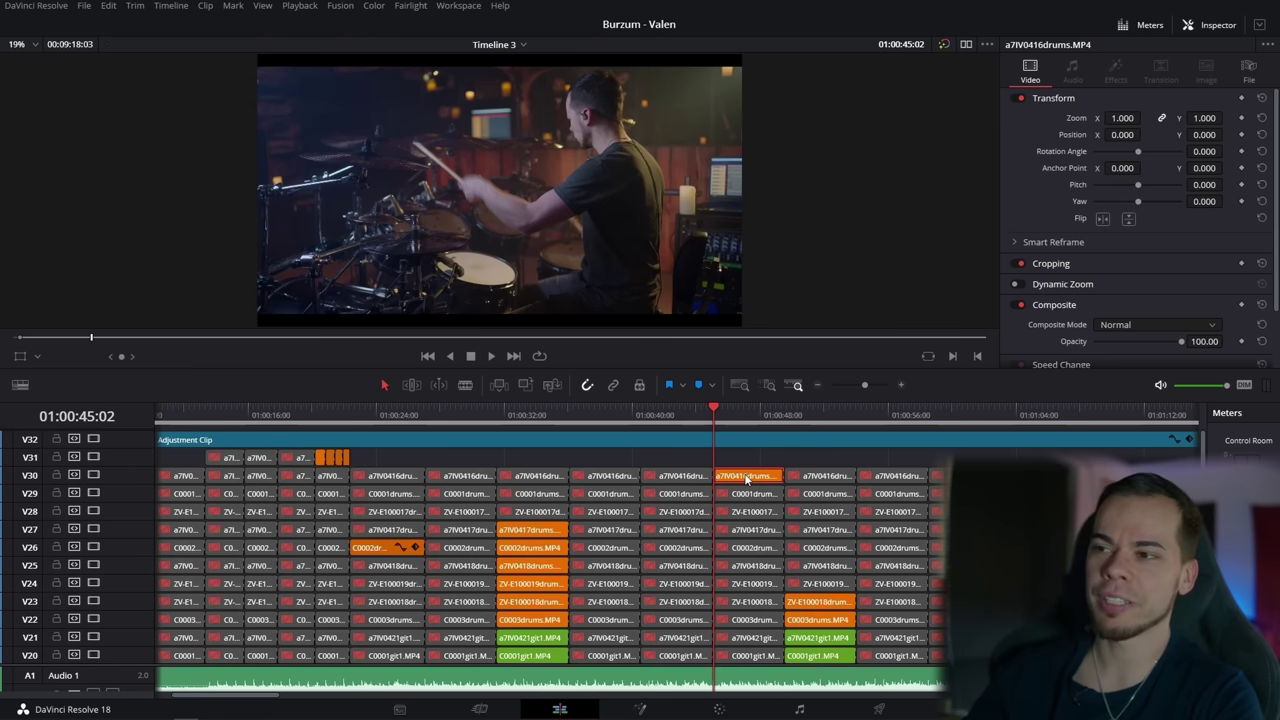
{"action": "key", "text": "d"}
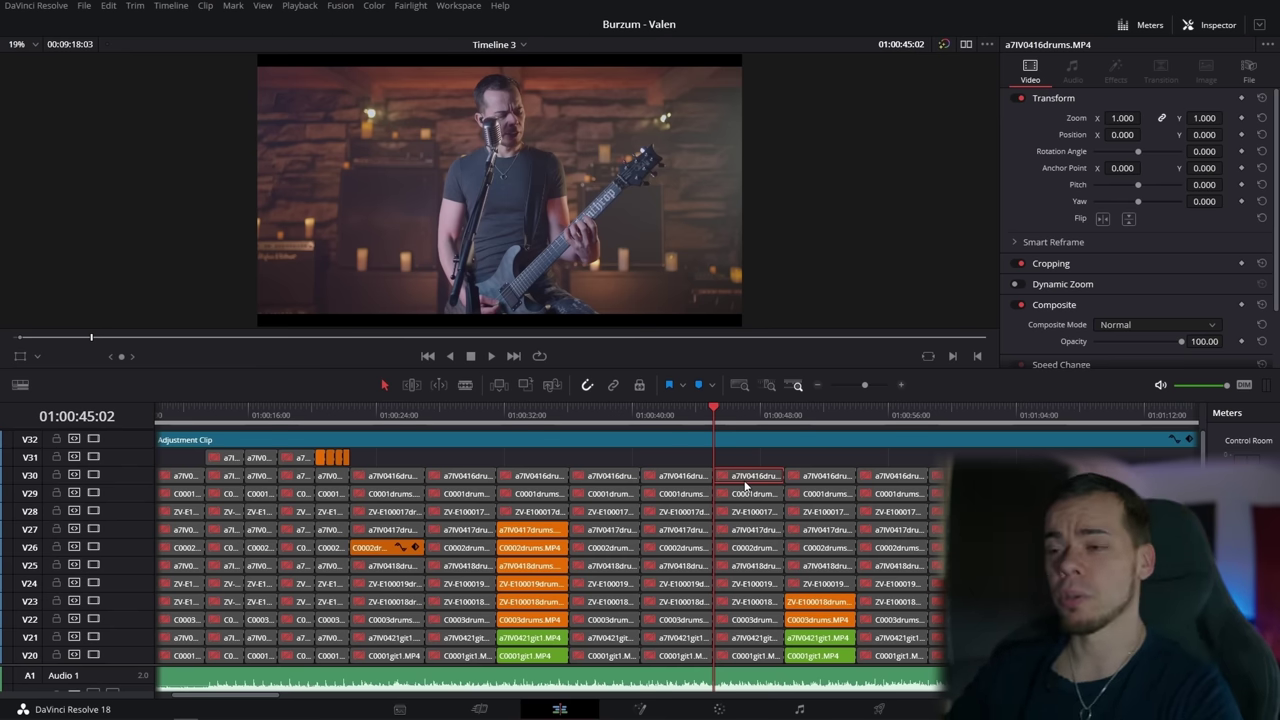
Fit the whole edit into the timeline view
{"action": "scroll", "coordinate": [745, 485], "scroll_direction": "down", "scroll_amount": 2}
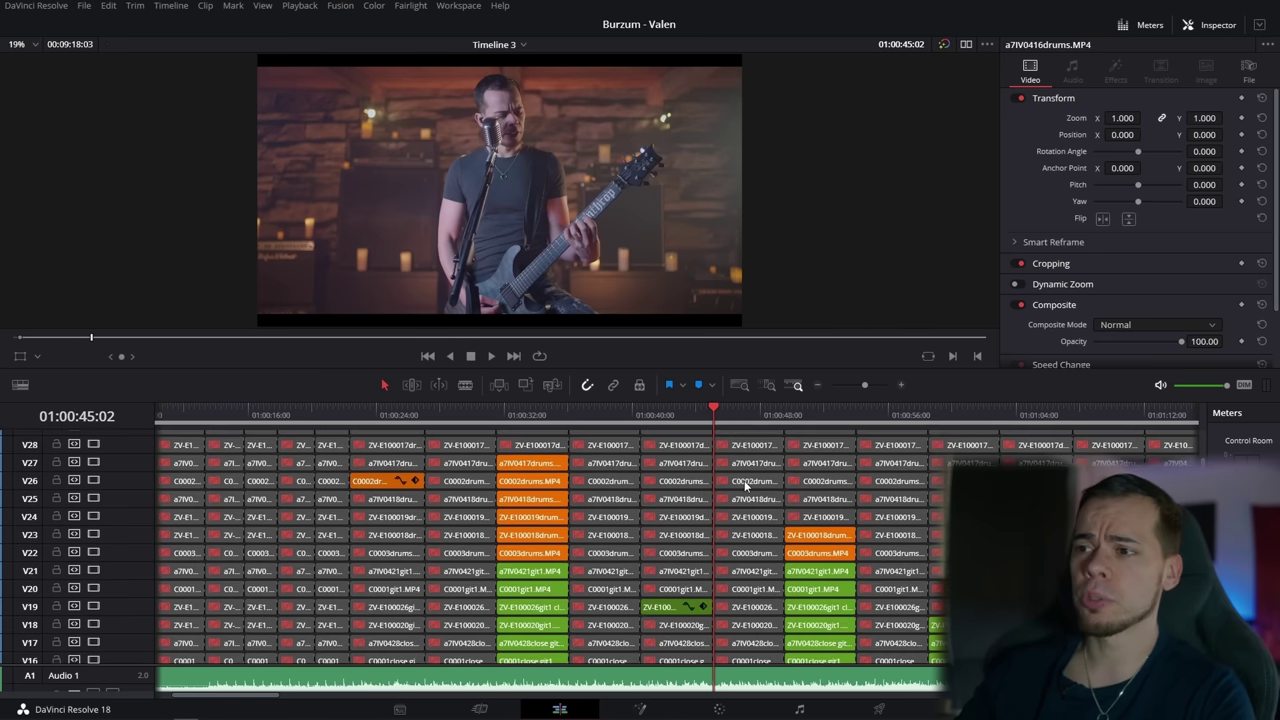
{"action": "scroll", "coordinate": [745, 486], "scroll_direction": "down", "scroll_amount": 3}
{"action": "key", "text": "shift+z"}
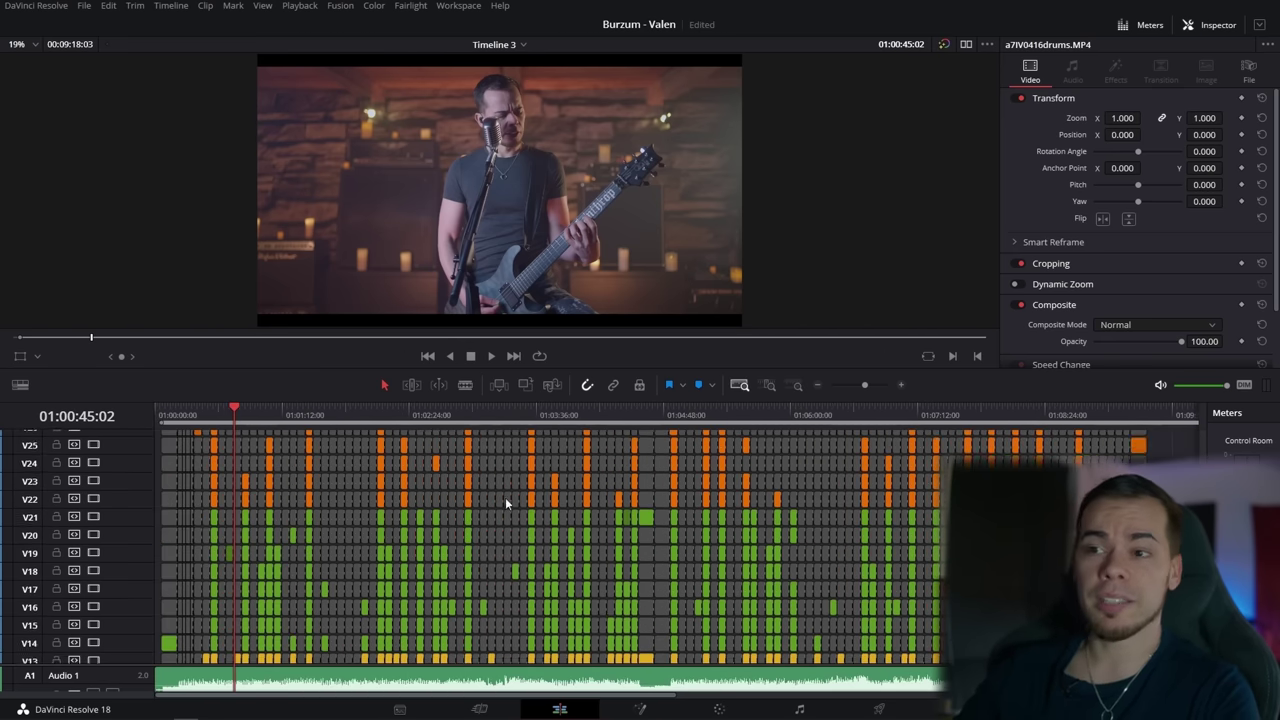
{"action": "scroll", "coordinate": [505, 500], "scroll_direction": "down", "scroll_amount": 6}
{"action": "scroll", "coordinate": [512, 520], "scroll_direction": "down", "scroll_amount": 1}
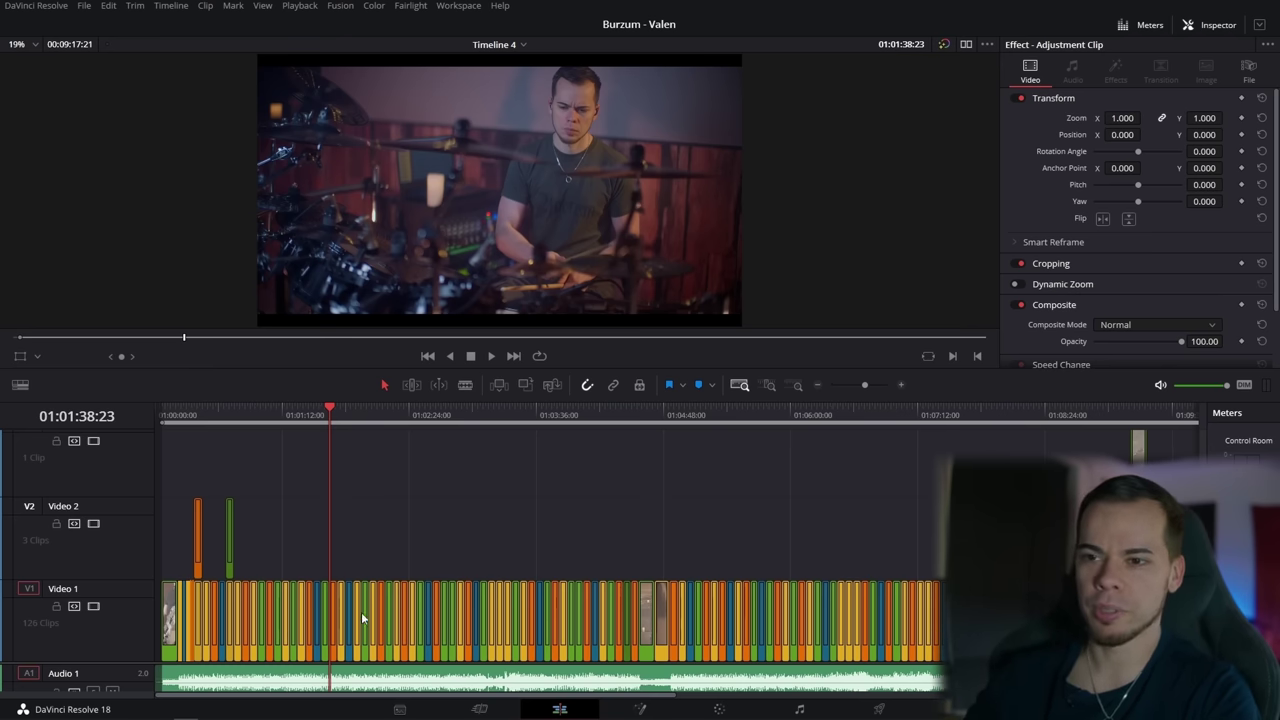
Zoom in on the V1 cuts around the playhead, then fit the whole edit back into view
{"action": "key", "text": "shift+z"}
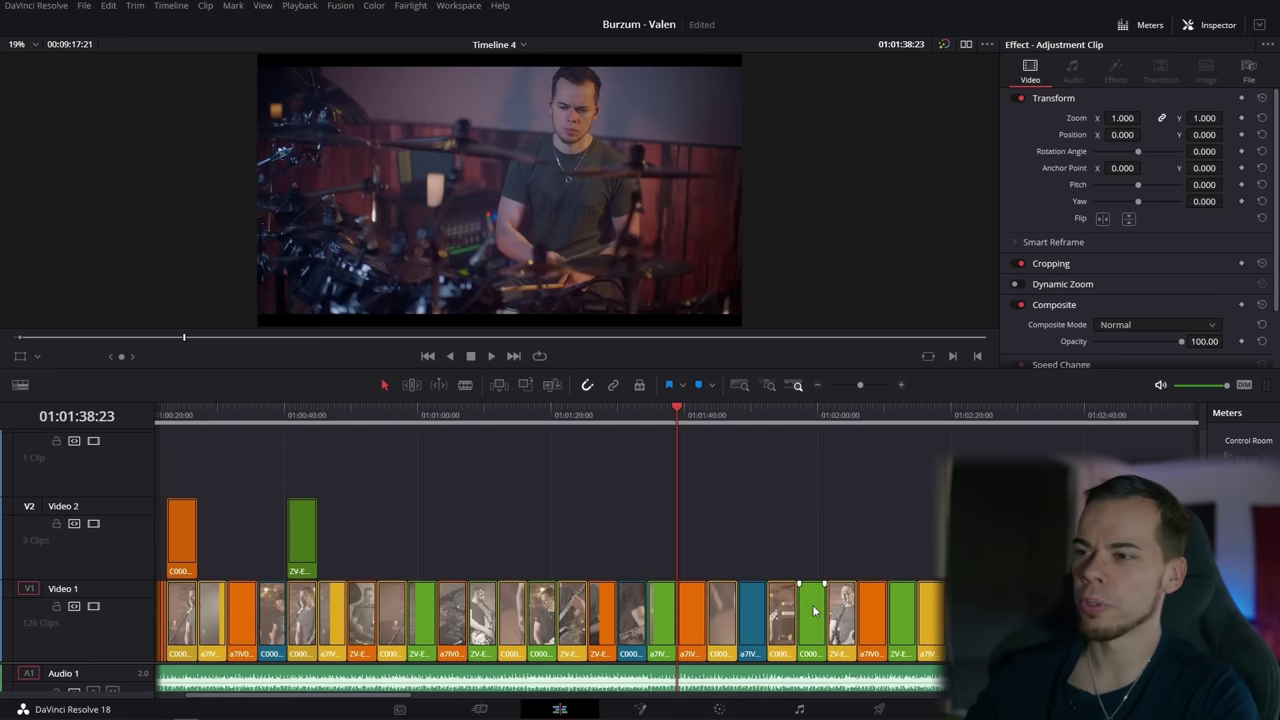
{"action": "key", "text": "shift+z"}
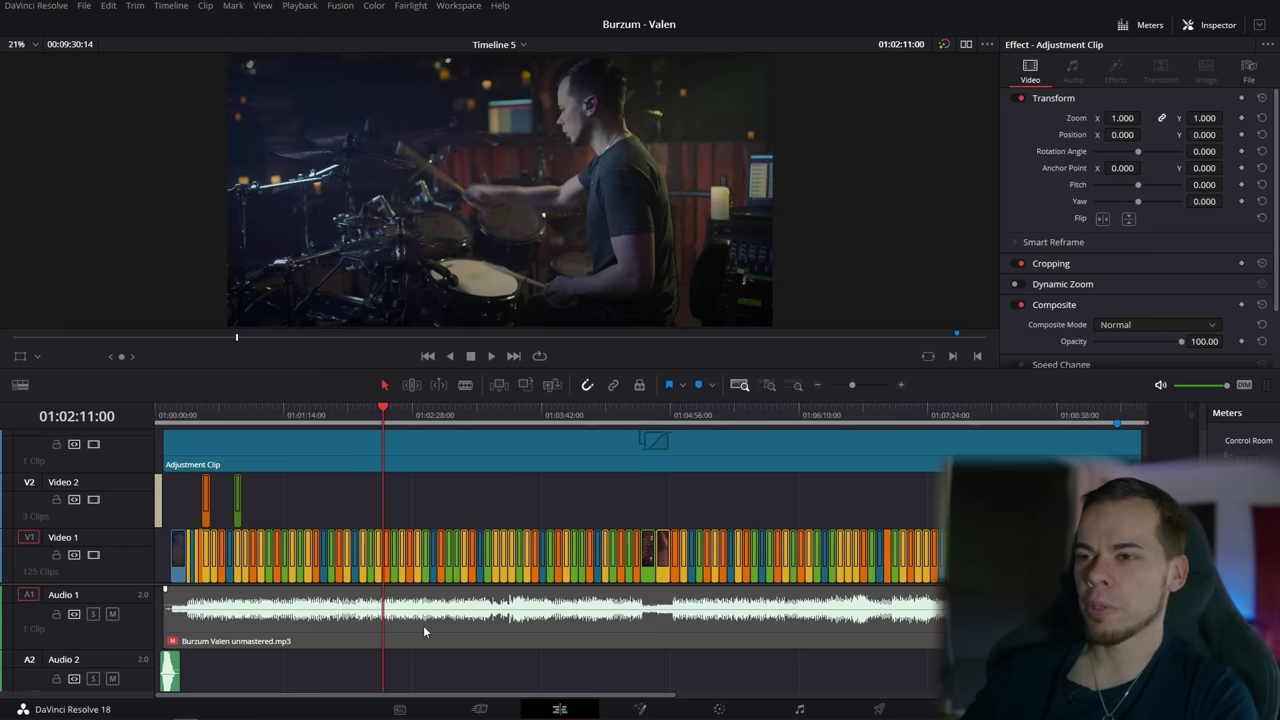
Disable the adjustment clip for comparison, then open its nine-node grade on the Color page
{"action": "key", "text": "d"}
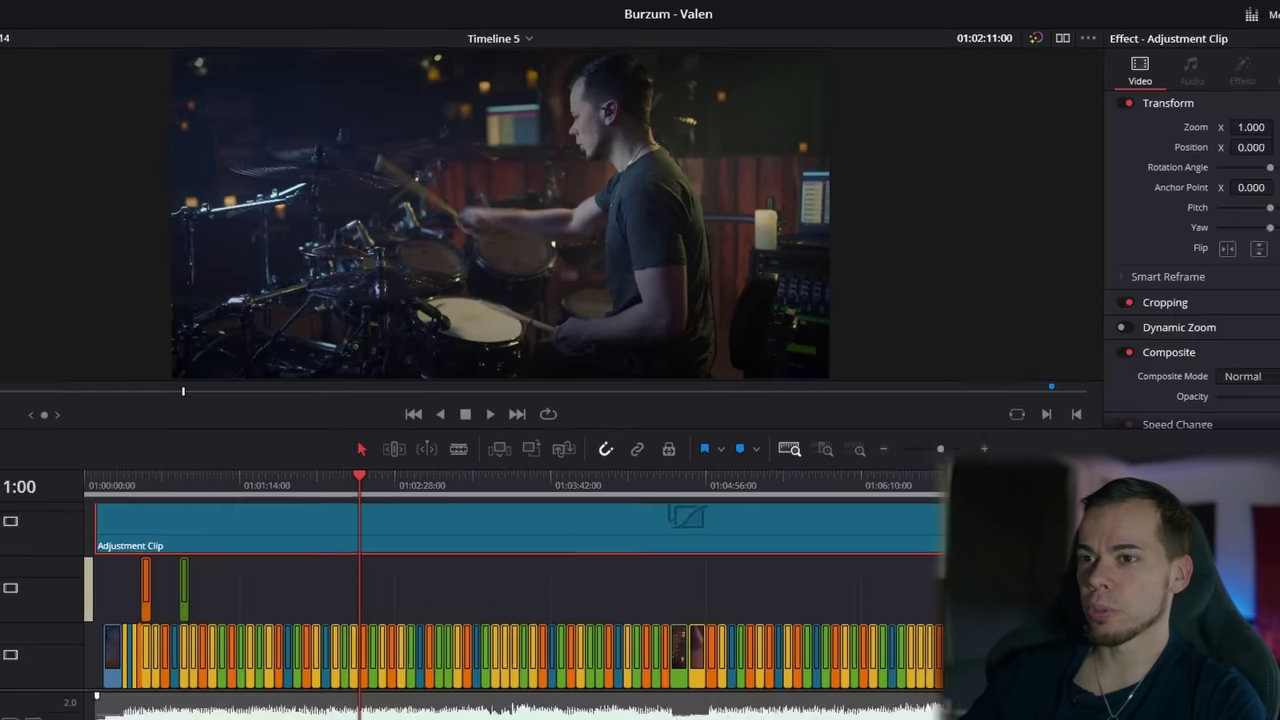
{"action": "left_click", "coordinate": [719, 709]}
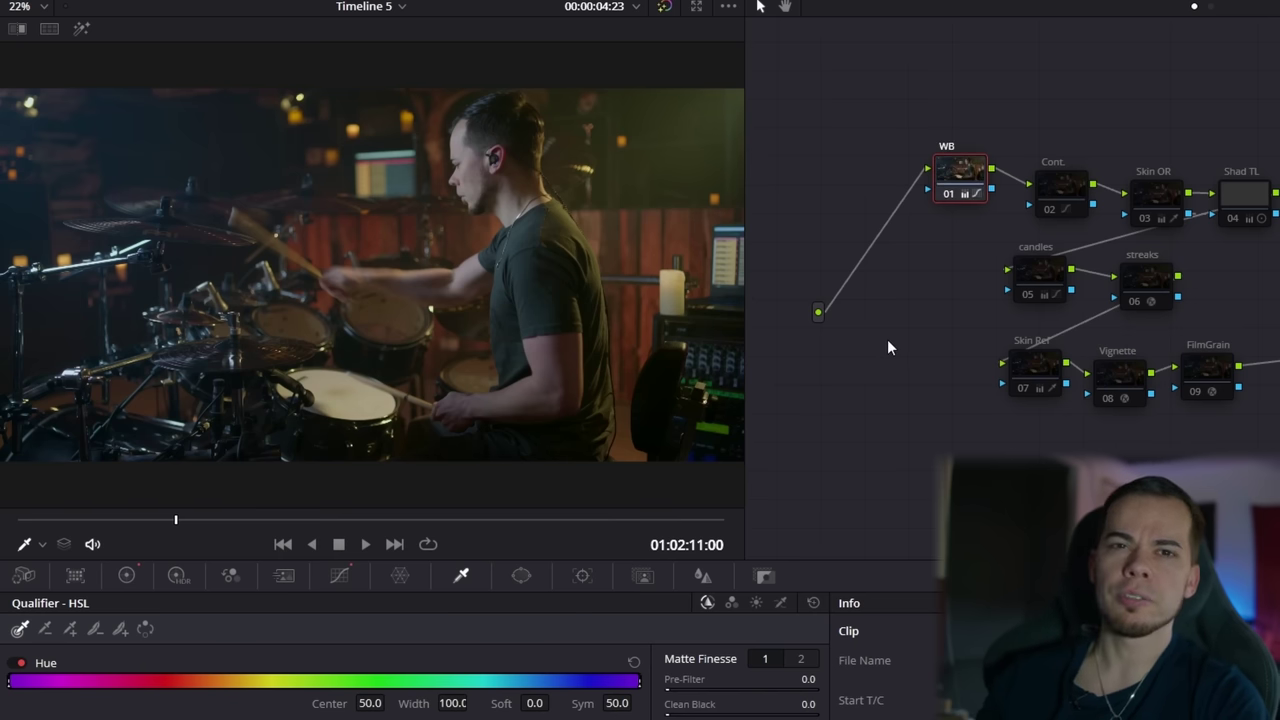
Step through the Cont. and Skin OR nodes, then toggle Shad TL off and back on
{"action": "key", "text": "shift+apostrophe"}
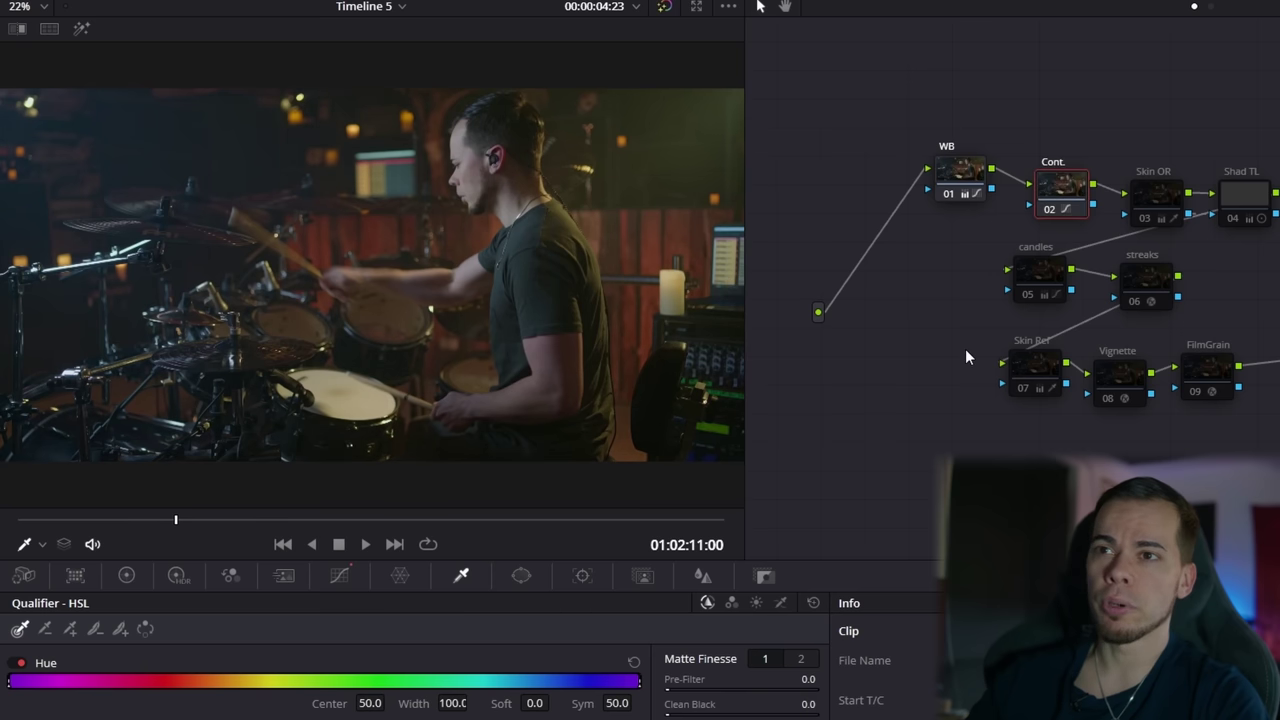
{"action": "key", "text": "shift+apostrophe"}
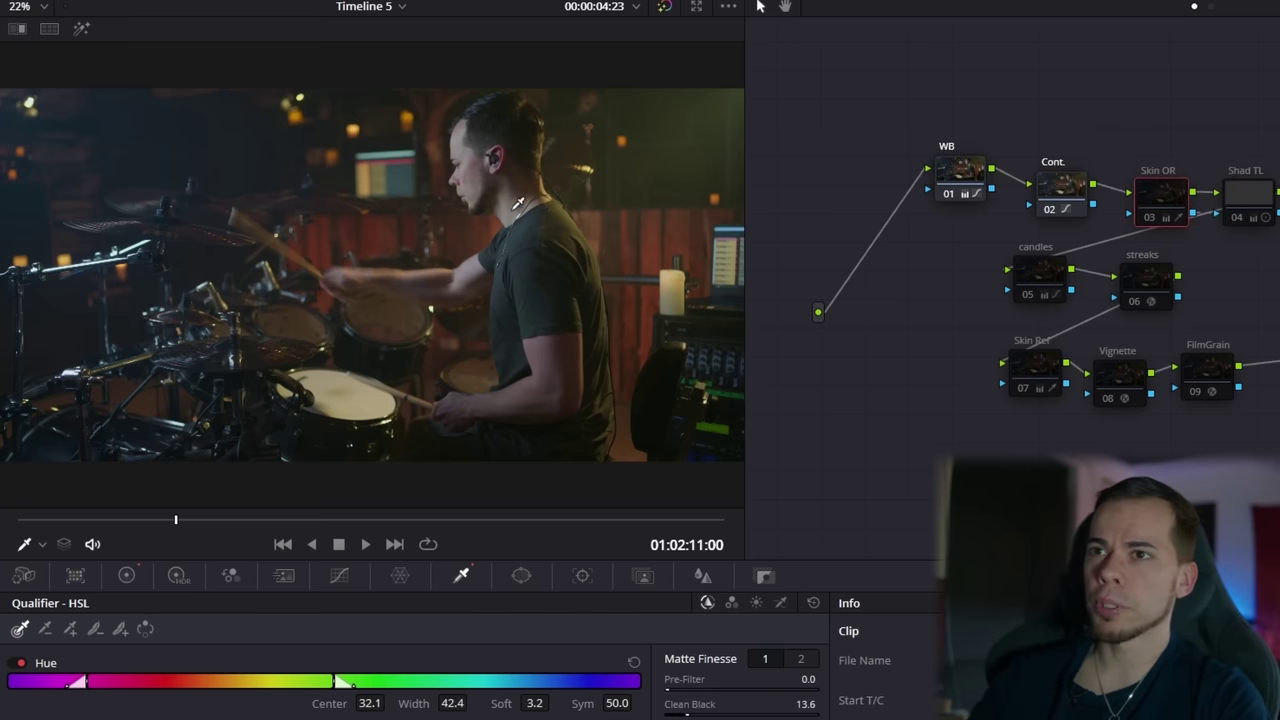
{"action": "scroll", "coordinate": [472, 174], "scroll_direction": "up", "scroll_amount": 4}
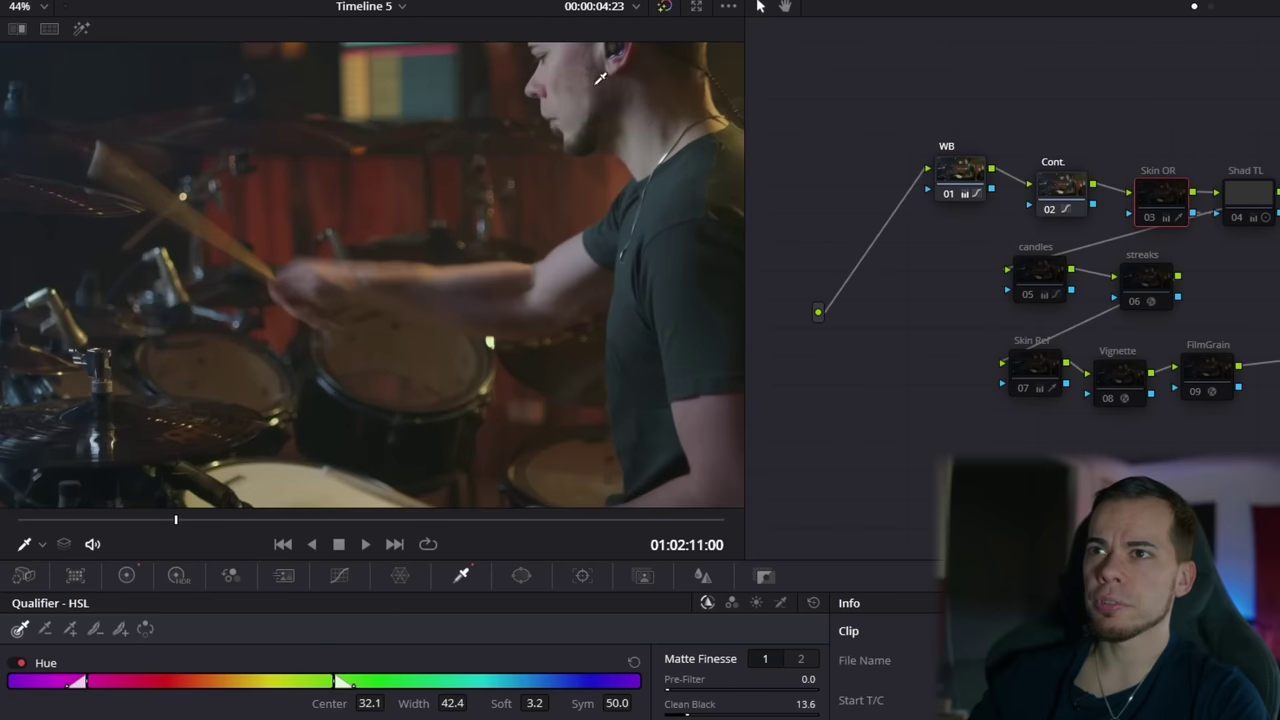
{"action": "scroll", "coordinate": [484, 190], "scroll_direction": "up", "scroll_amount": 2}
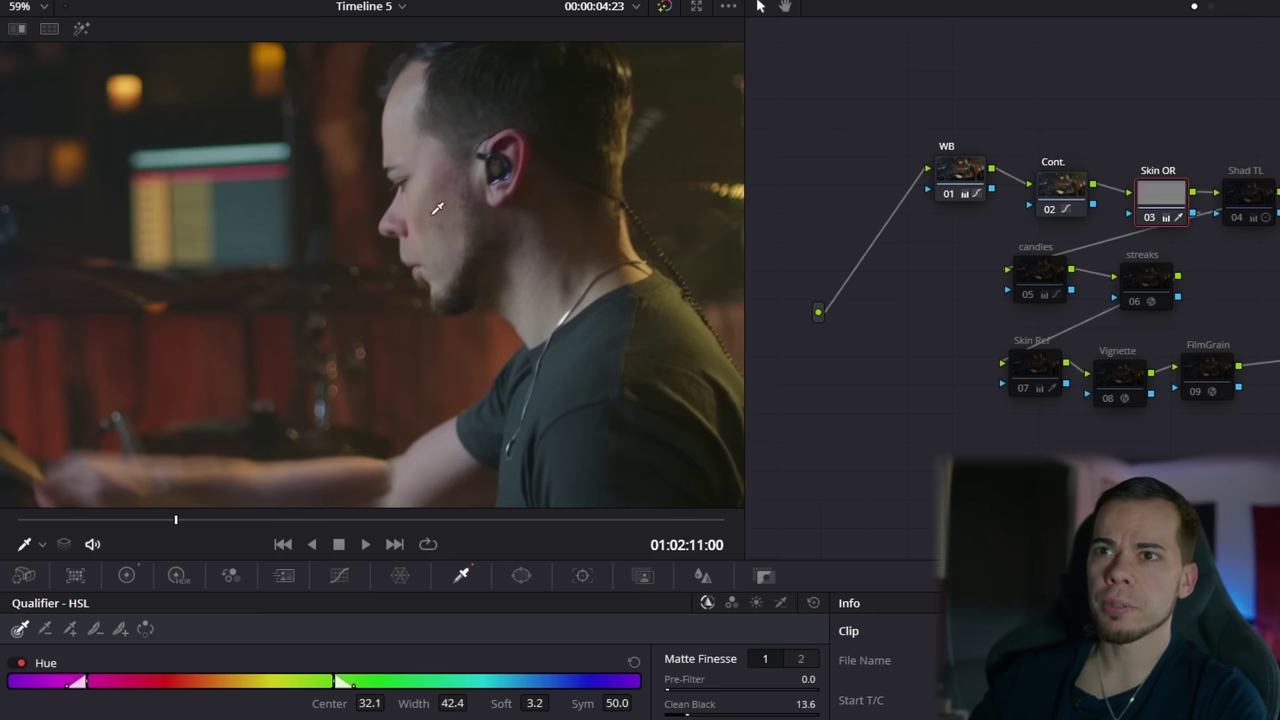
{"action": "left_click", "coordinate": [1236, 211]}
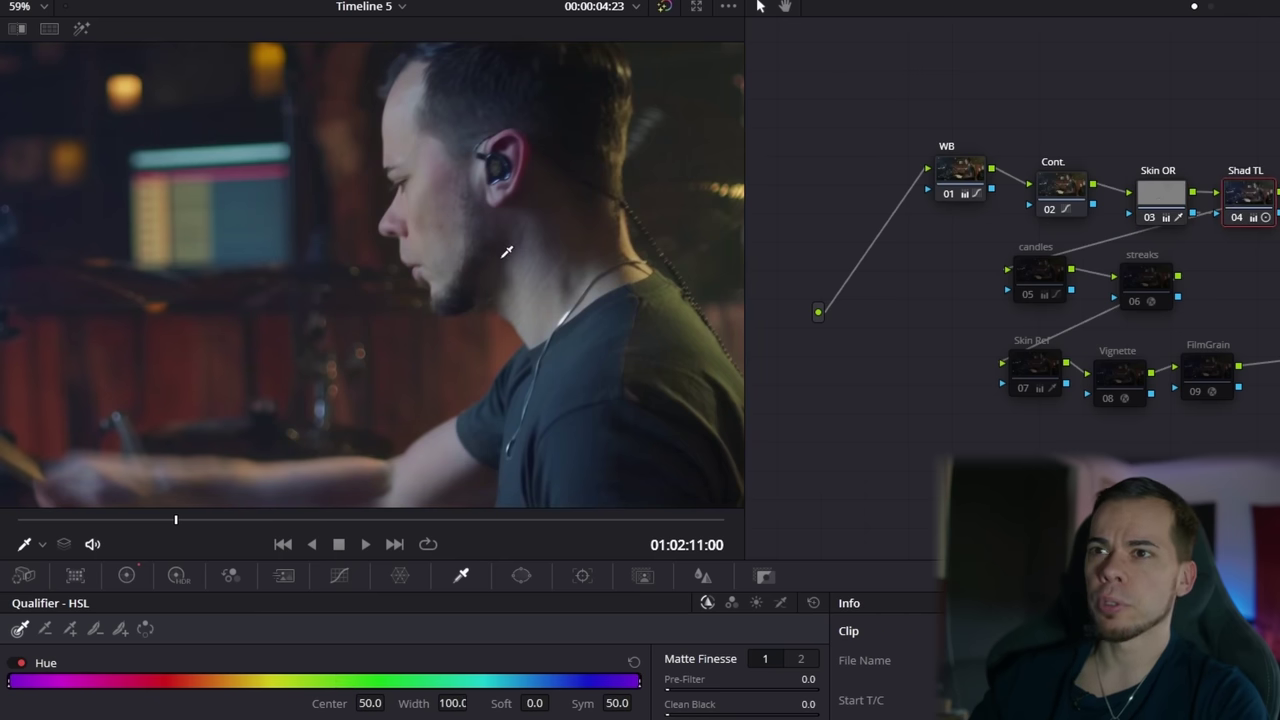
{"action": "scroll", "coordinate": [438, 183], "scroll_direction": "down", "scroll_amount": 5}
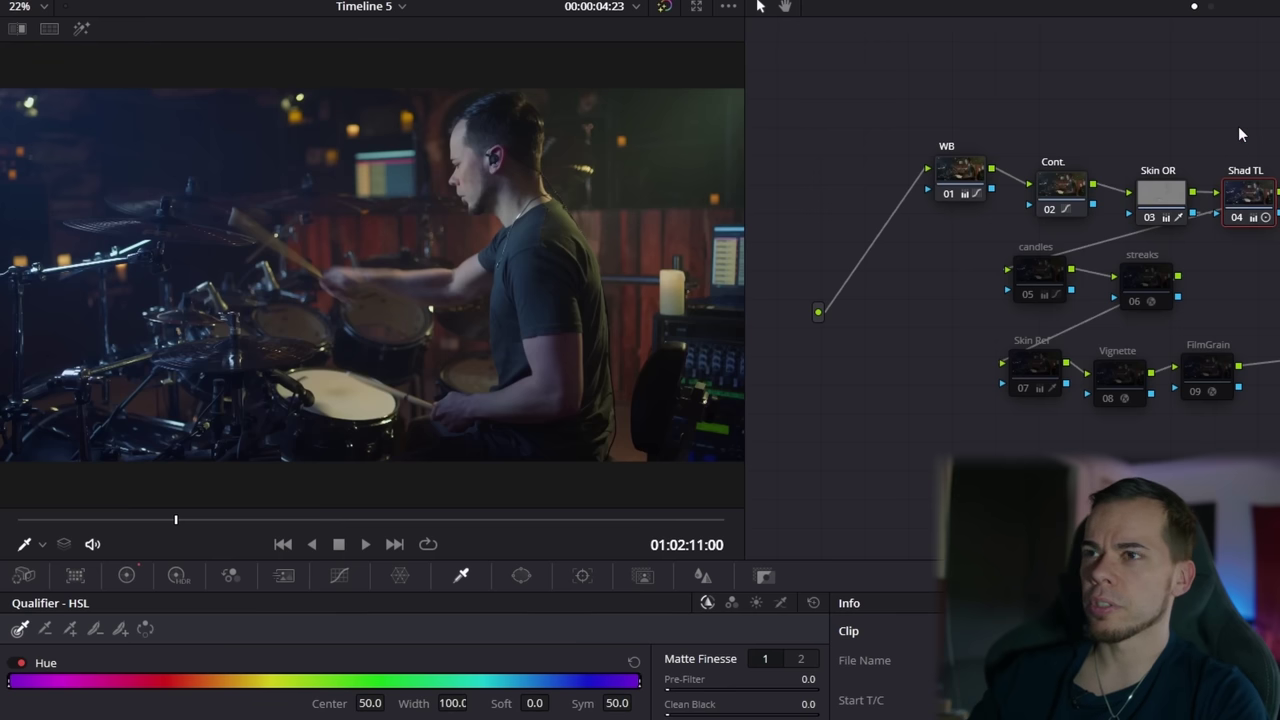
{"action": "left_click", "coordinate": [1240, 215]}
{"action": "key", "text": "ctrl+z"}
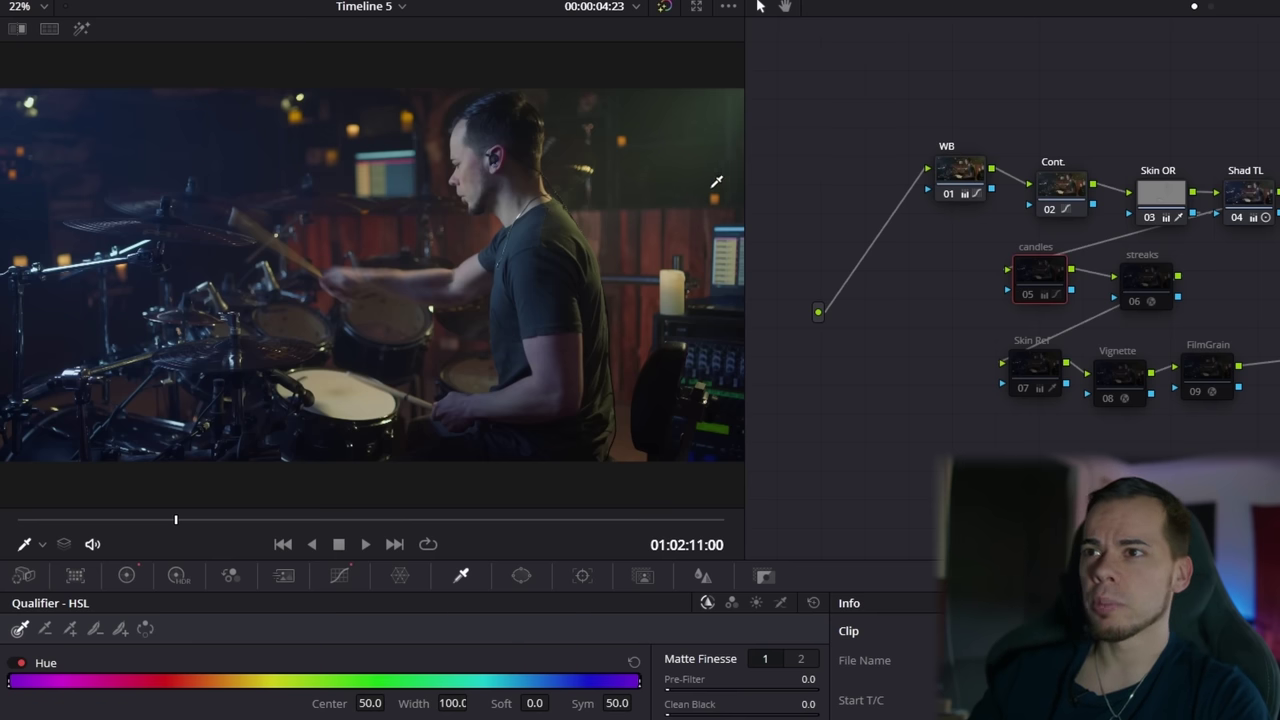
Toggle node 05 'candles' to compare its effect, leaving it enabled
{"action": "key", "text": "ctrl+d"}
{"action": "key", "text": "ctrl+d"}
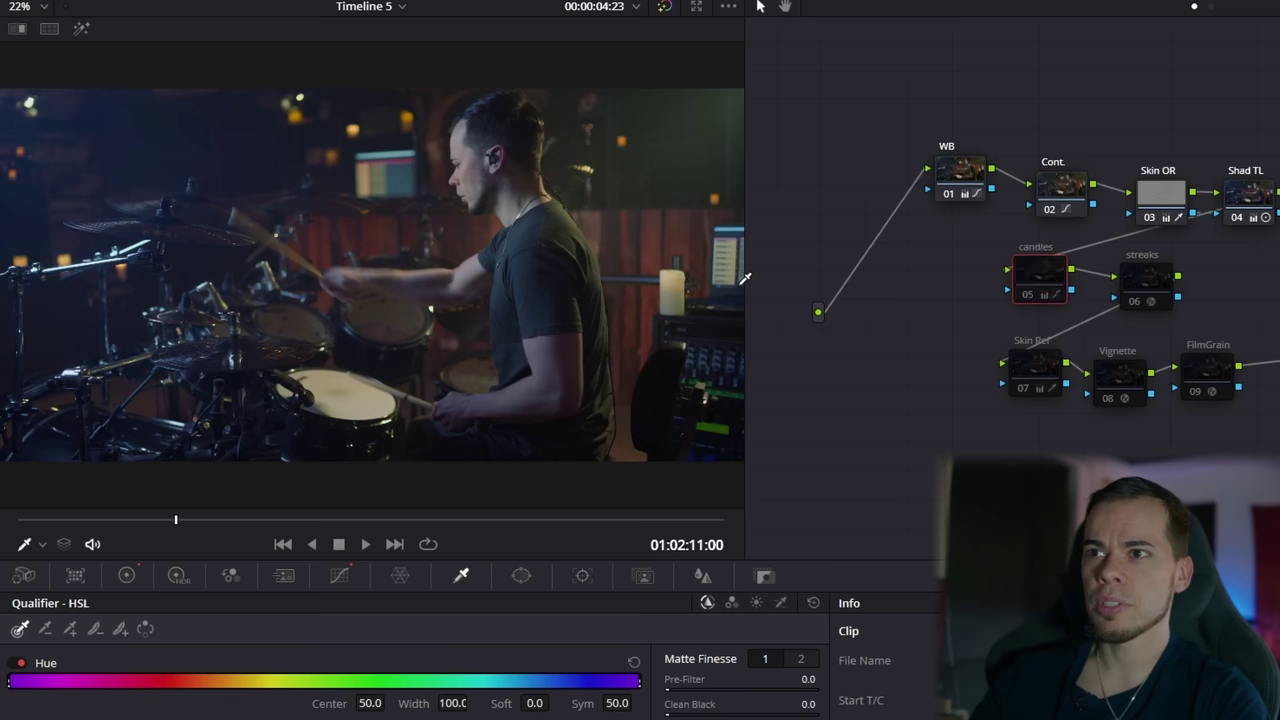
{"action": "scroll", "coordinate": [702, 194], "scroll_direction": "up", "scroll_amount": 5}
{"action": "key", "text": "ctrl+d"}
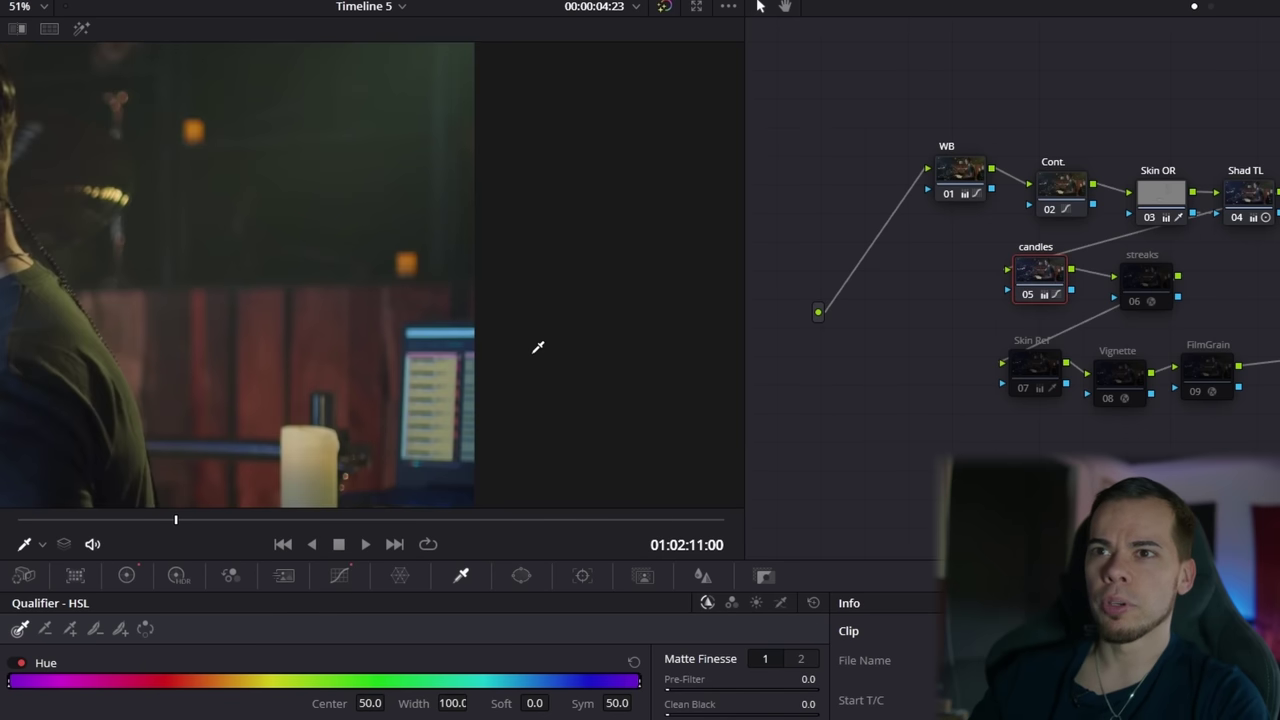
{"action": "key", "text": "ctrl+d"}
{"action": "key", "text": "ctrl+d"}
{"action": "scroll", "coordinate": [240, 225], "scroll_direction": "down", "scroll_amount": 4}
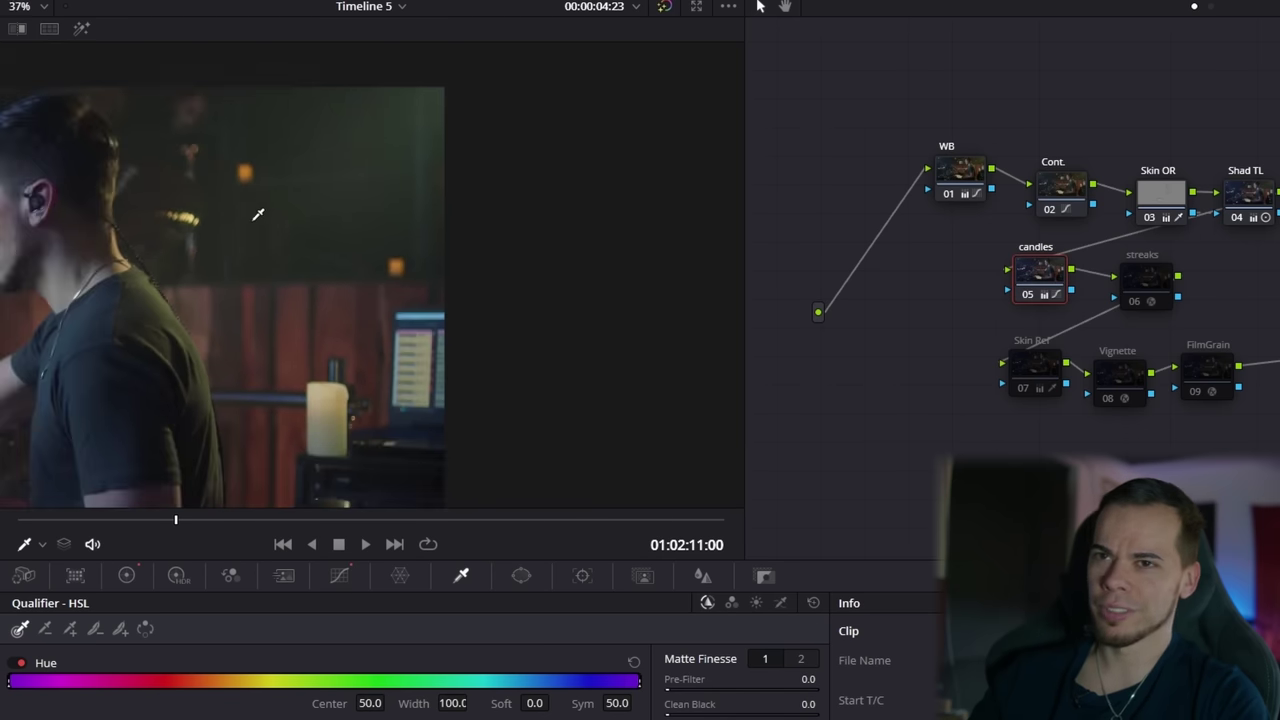
{"action": "scroll", "coordinate": [280, 200], "scroll_direction": "down", "scroll_amount": 2}
Enable node 06 'streaks' on the grade
{"action": "key", "text": "shift+apostrophe"}
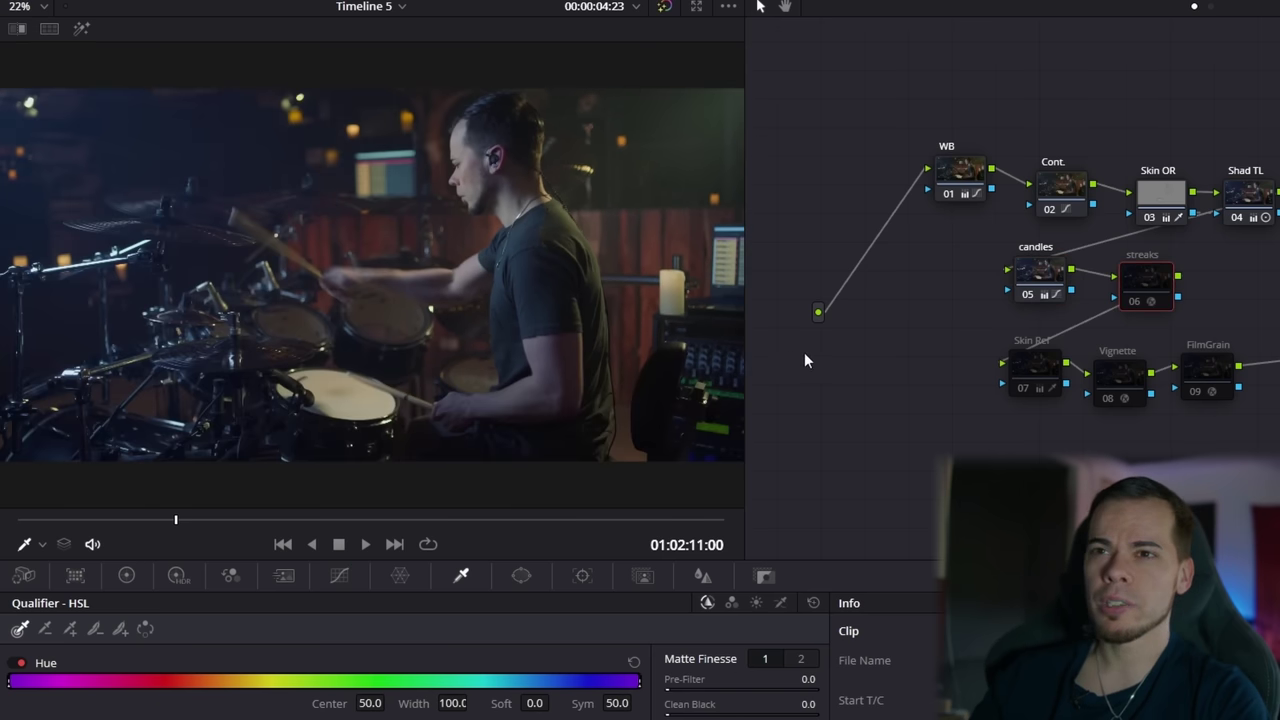
{"action": "key", "text": "ctrl+d"}
{"action": "key", "text": "ctrl+d"}
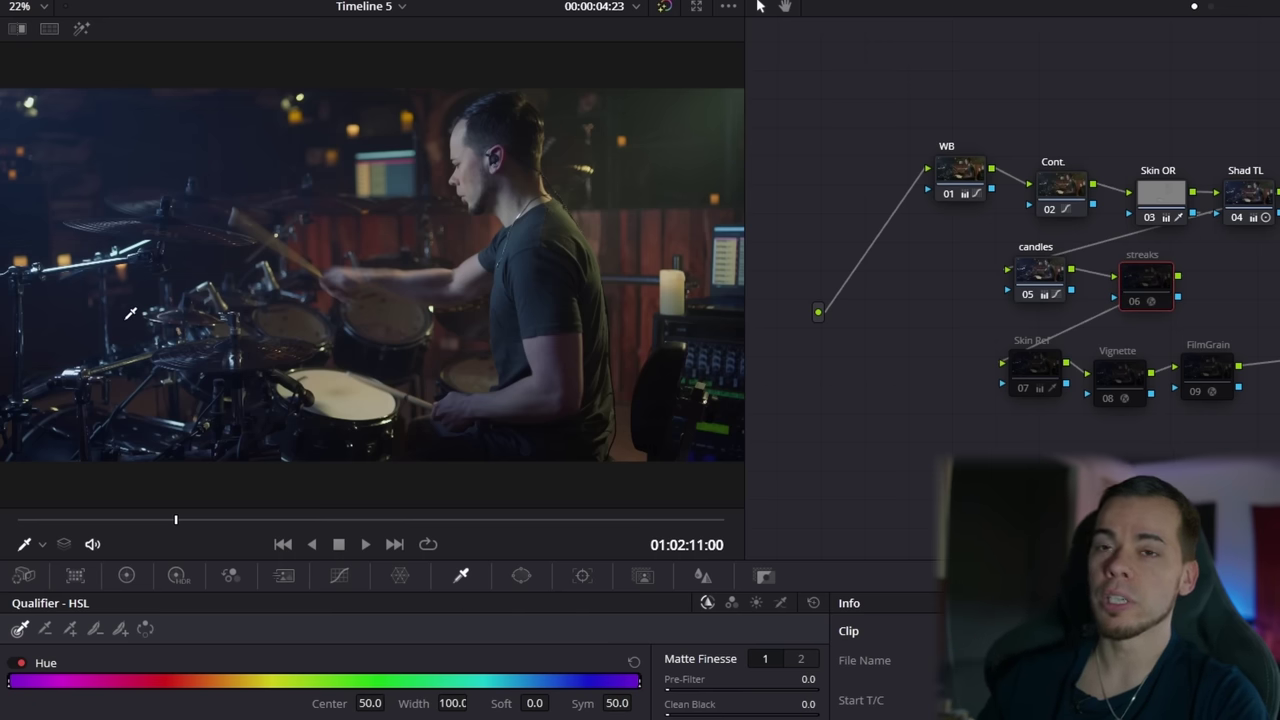
{"action": "scroll", "coordinate": [629, 377], "scroll_direction": "up", "scroll_amount": 2}
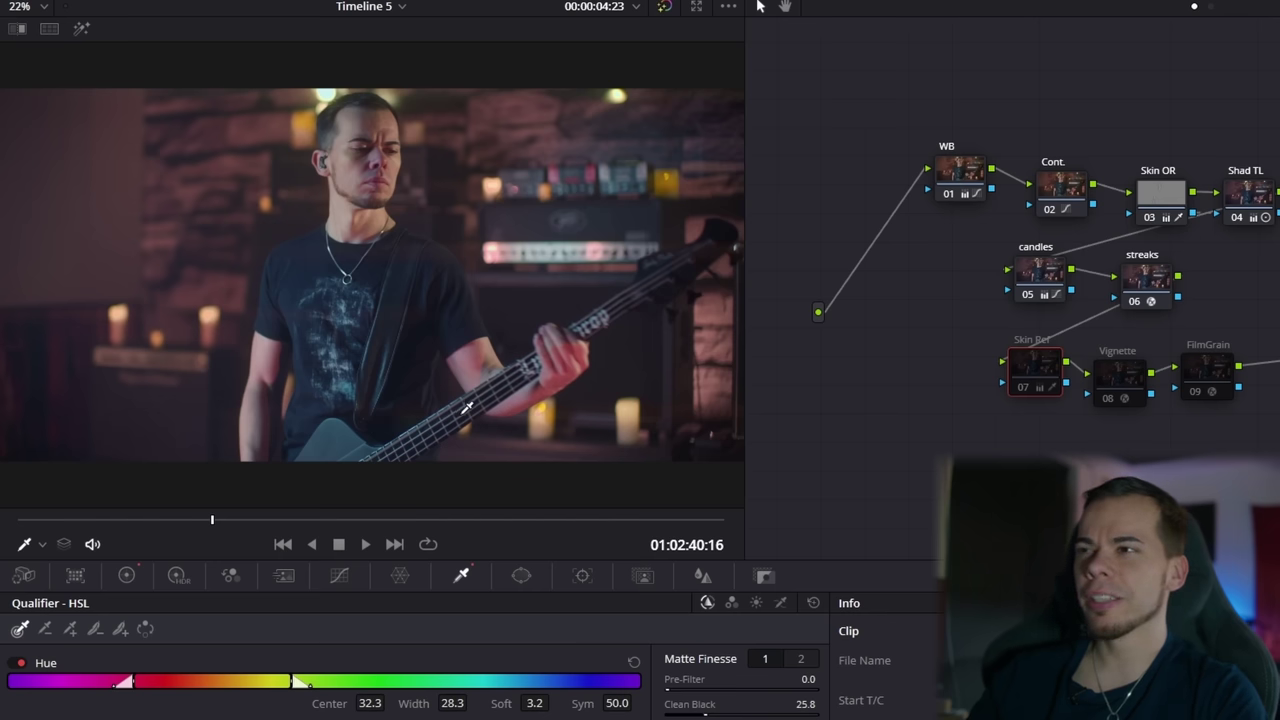
Enable node 07 'Skin Ref' for the bassist's shot, then step up to the singer's clip
{"action": "scroll", "coordinate": [400, 323], "scroll_direction": "up", "scroll_amount": 4}
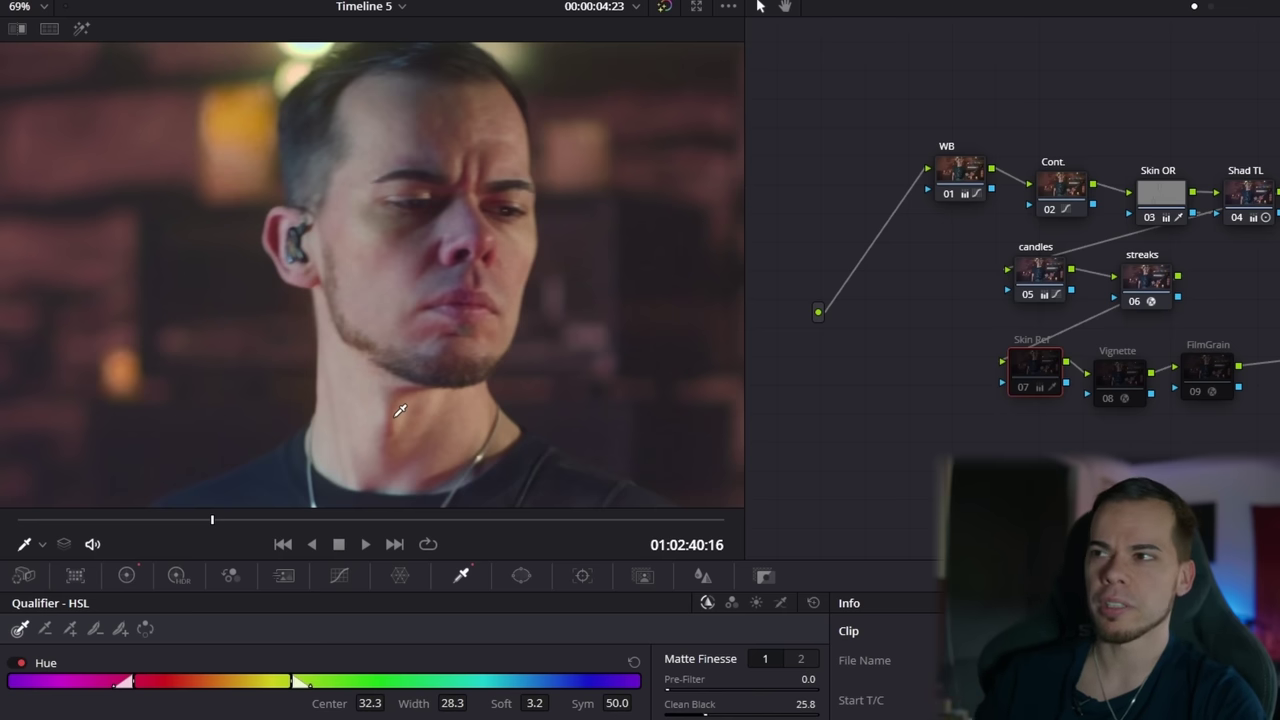
{"action": "key", "text": "ctrl+d"}
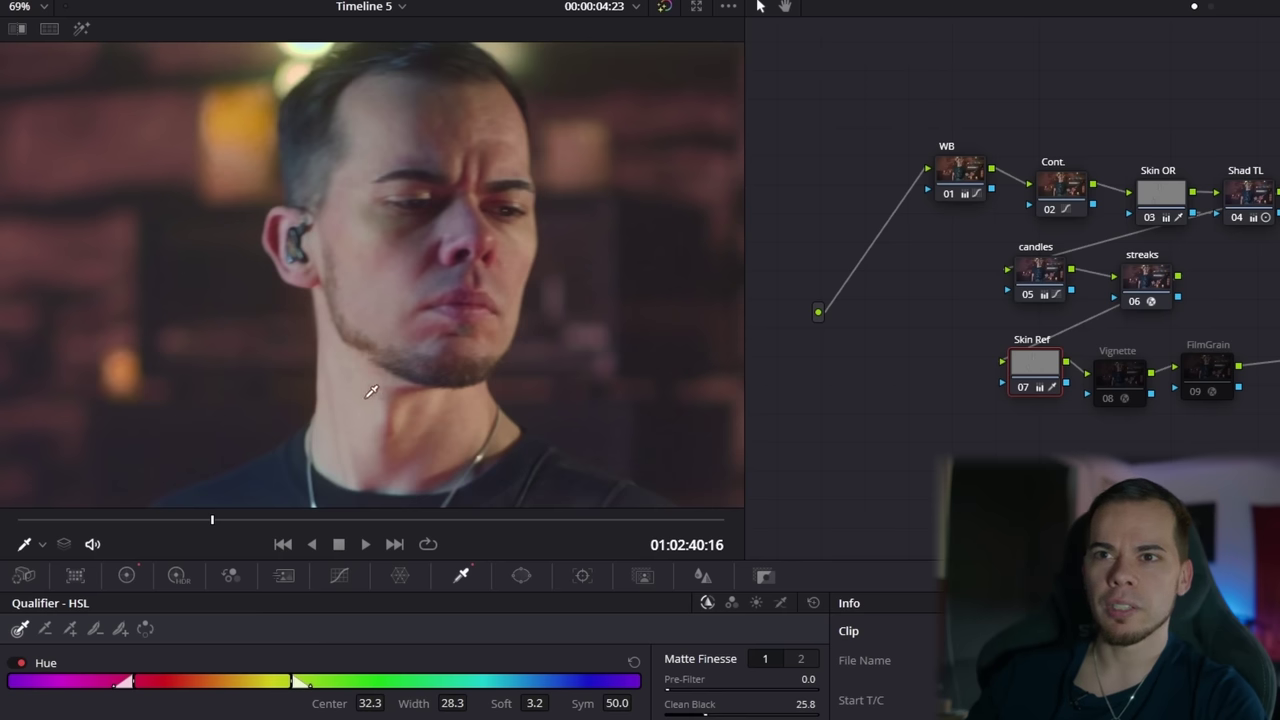
{"action": "key", "text": "Up"}
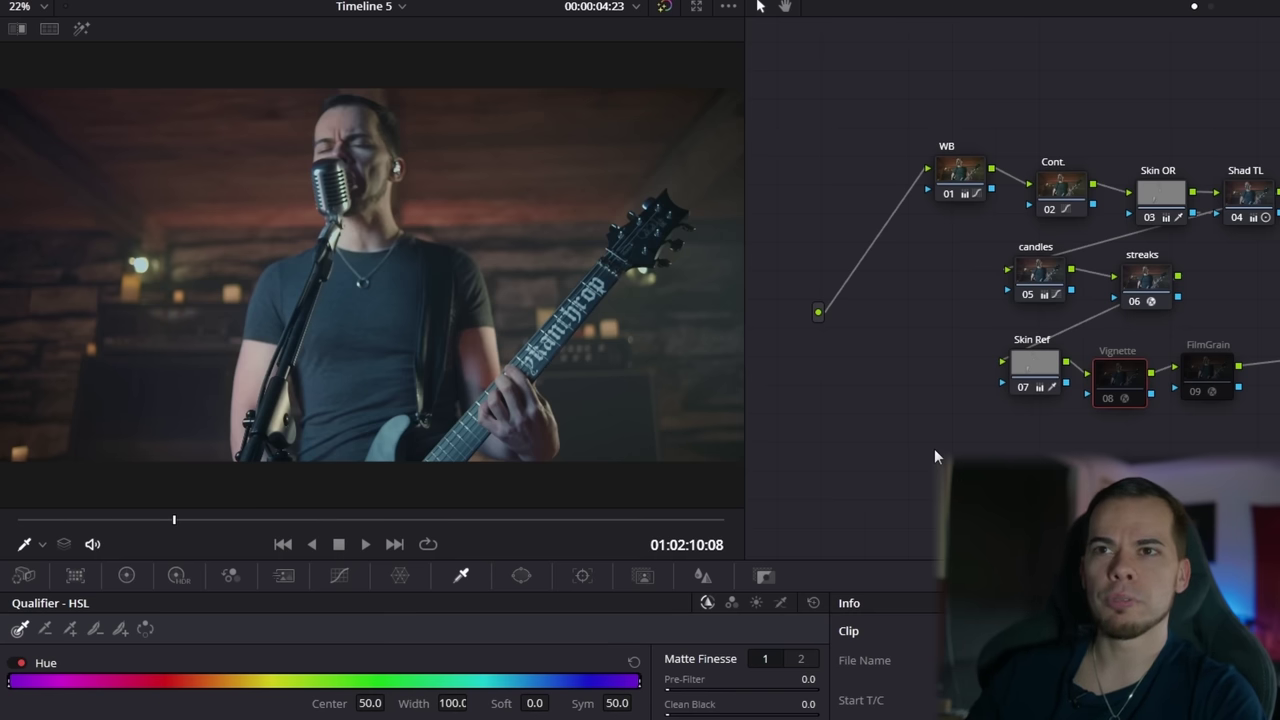
Turn on node 08 'Vignette' and node 09 'FilmGrain' for the singer's shot
{"action": "key", "text": "ctrl+d"}
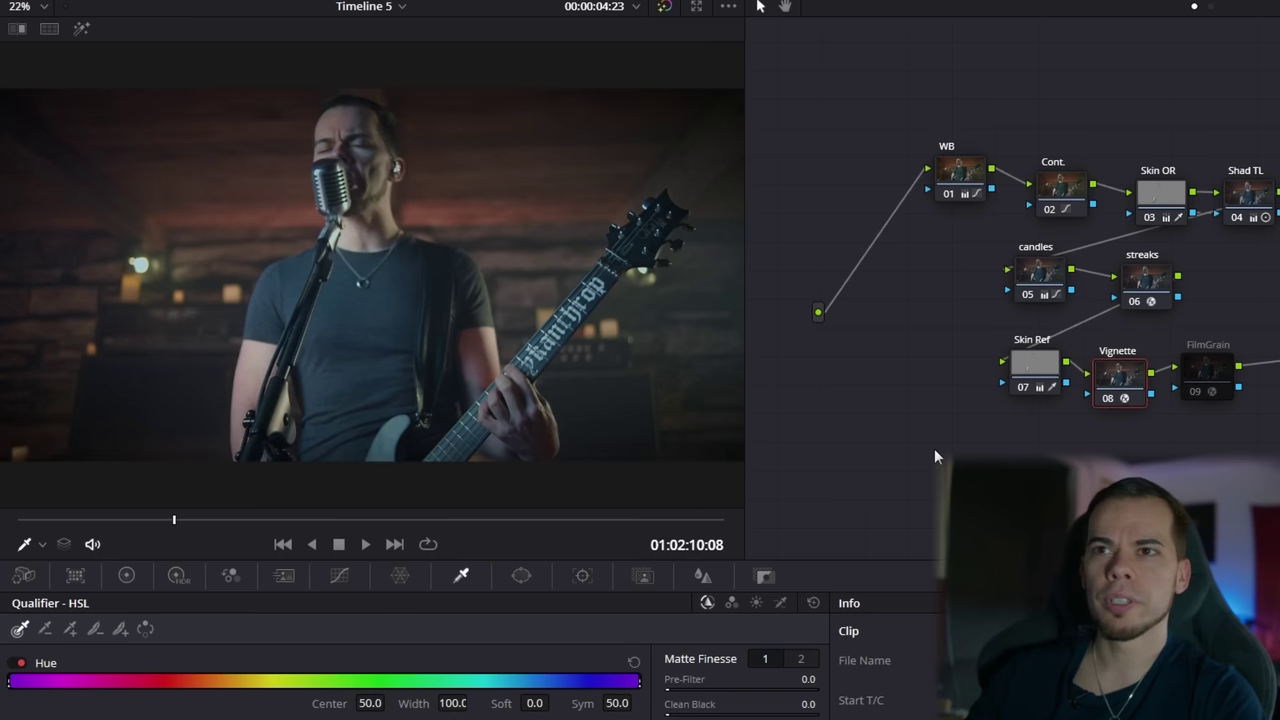
{"action": "left_click", "coordinate": [1198, 385]}
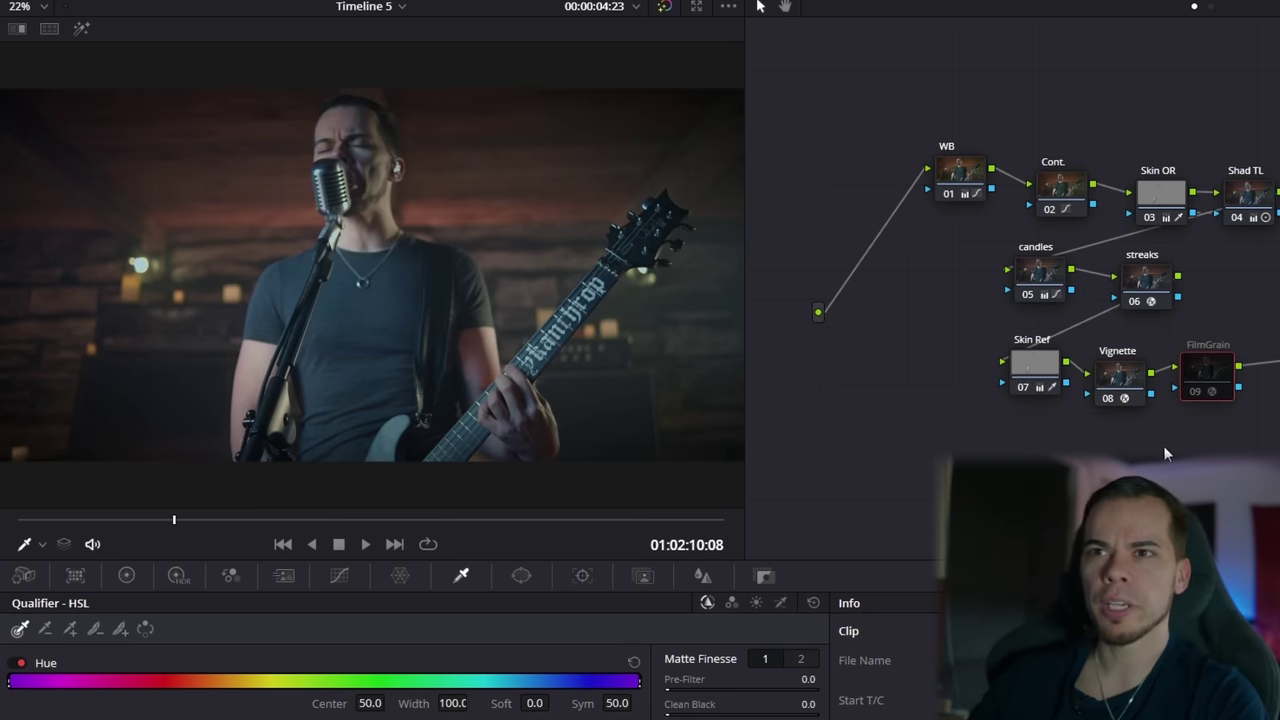
{"action": "scroll", "coordinate": [459, 189], "scroll_direction": "up", "scroll_amount": 5}
{"action": "key", "text": "ctrl+d"}
{"action": "key", "text": "ctrl+d"}
{"action": "key", "text": "ctrl+d"}
{"action": "key", "text": "ctrl+d"}
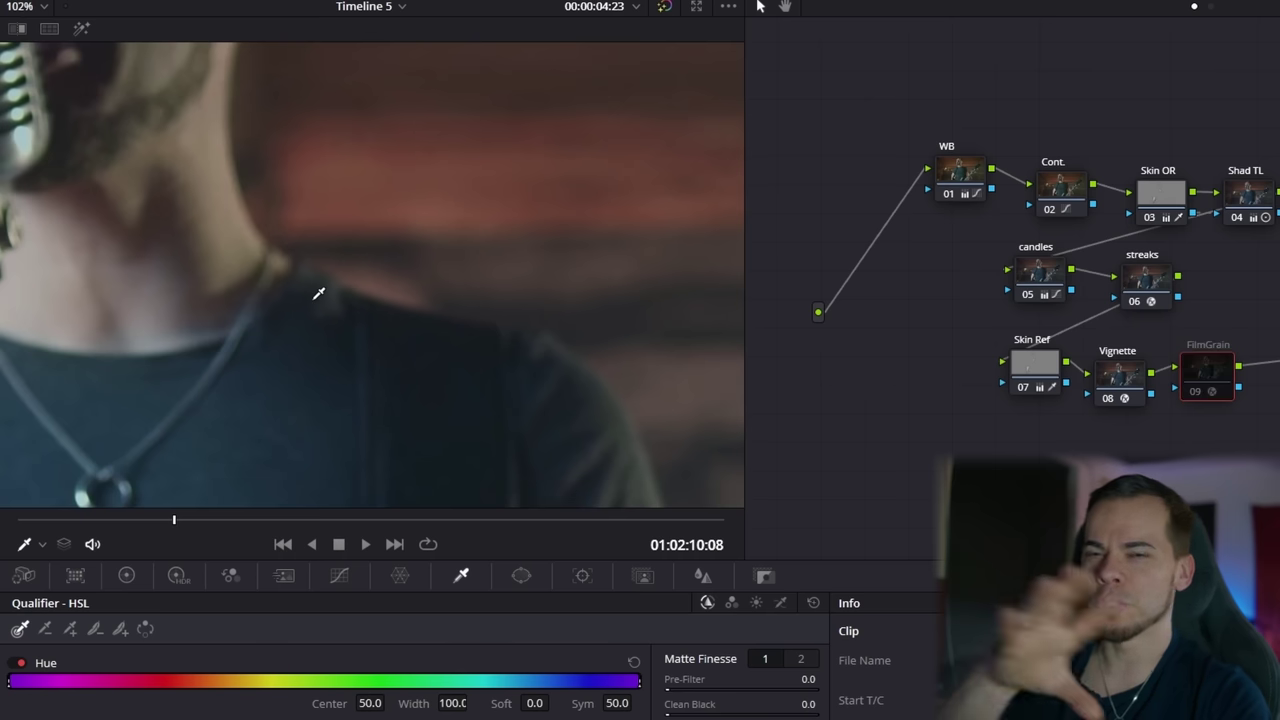
{"action": "key", "text": "ctrl+d"}
{"action": "key", "text": "shift+z"}
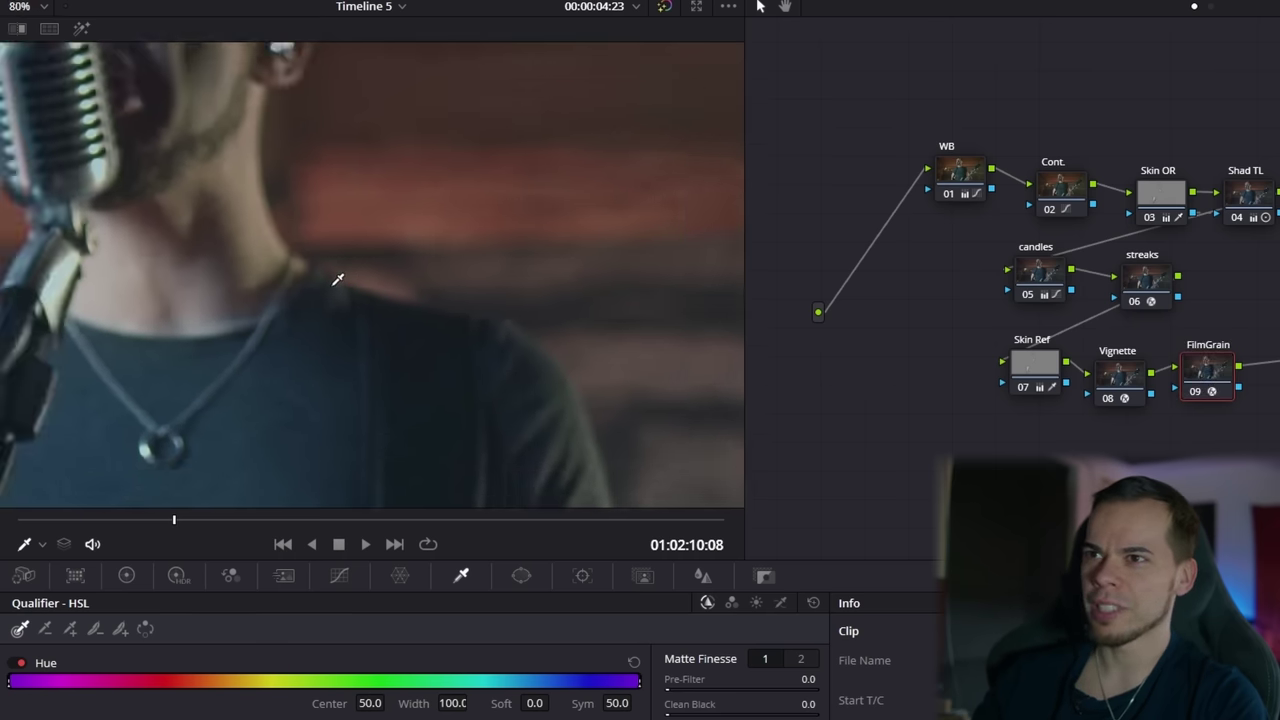
Bypass nodes 01–08 together to compare the ungraded image, then re-enable them
{"action": "left_click_drag", "start_coordinate": [1270, 458], "coordinate": [900, 122]}
{"action": "key", "text": "ctrl+d"}
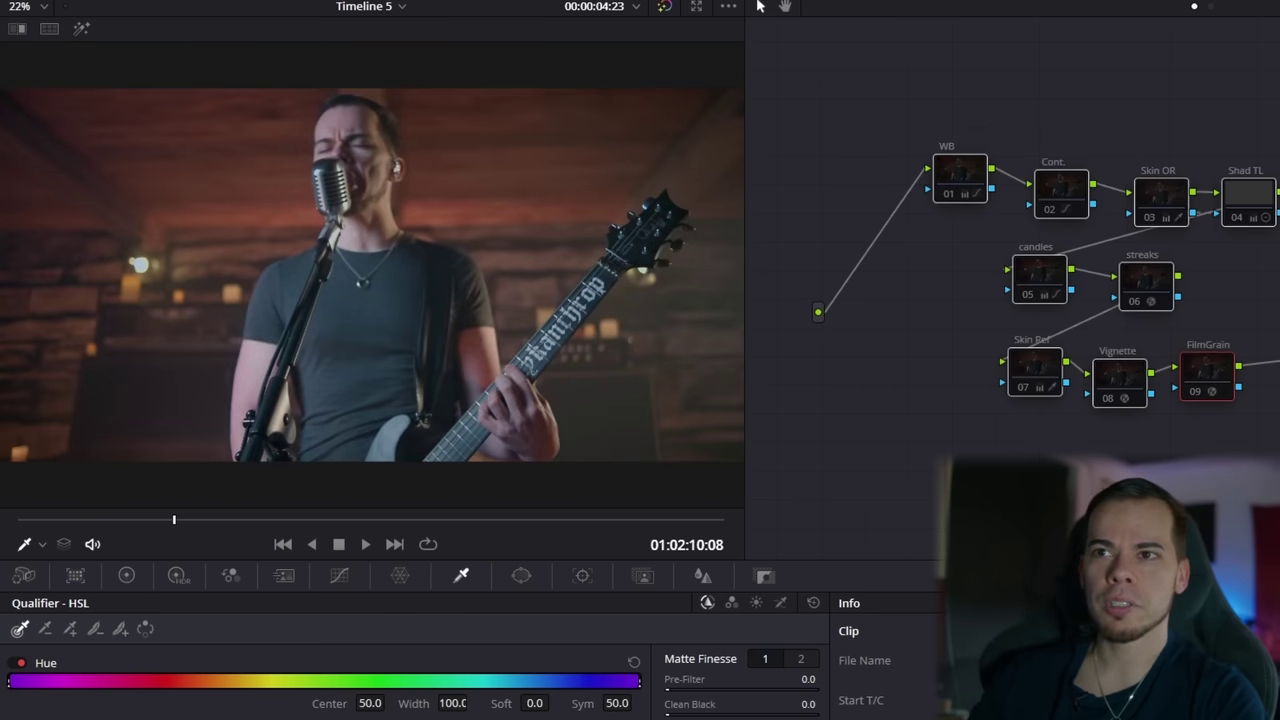
{"action": "key", "text": "ctrl+d"}
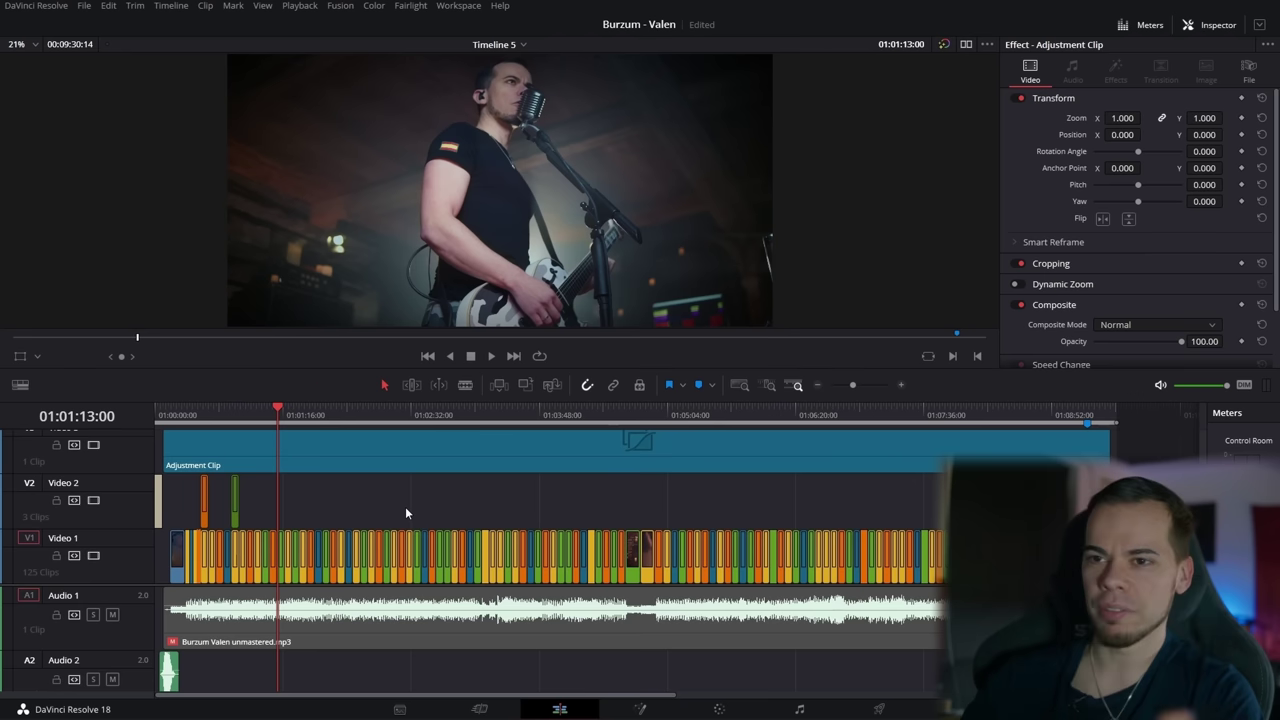
Review Timeline 5's scrolling end credits through the 'mixed and mastered by' card and Roadkill logo
{"action": "left_click", "coordinate": [1092, 414]}
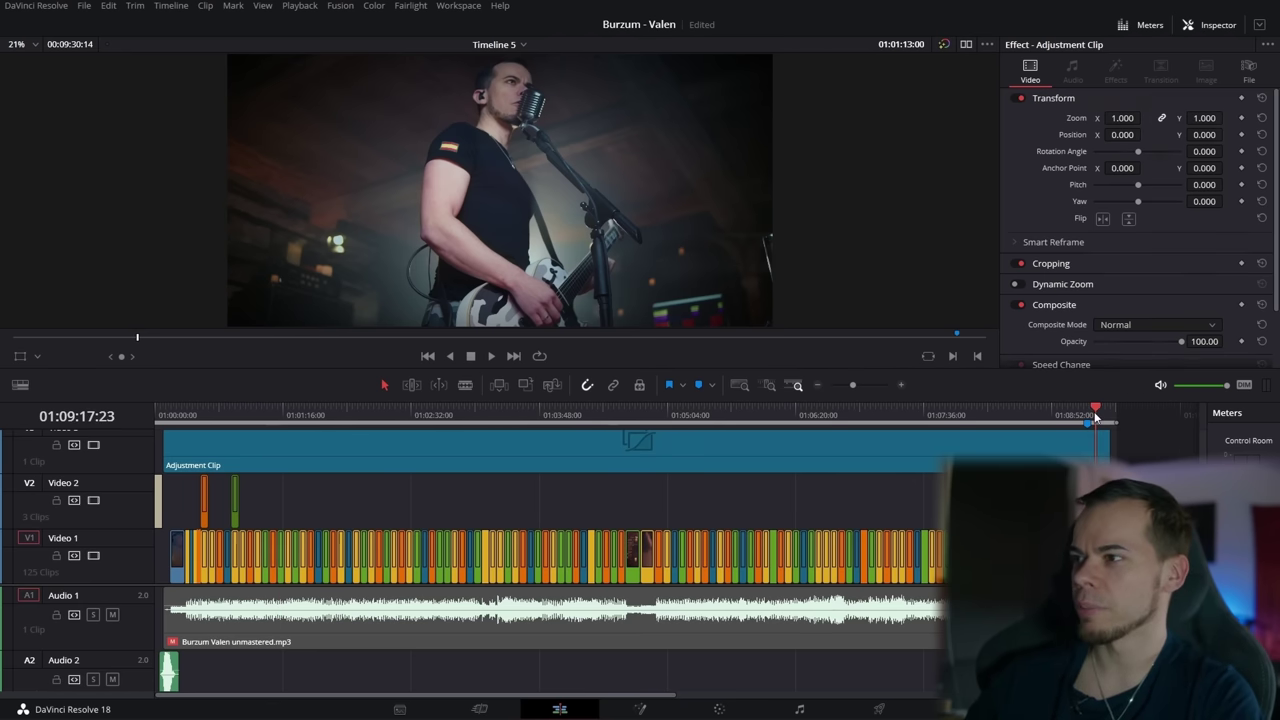
{"action": "scroll", "coordinate": [368, 509], "scroll_direction": "up", "scroll_amount": 5}
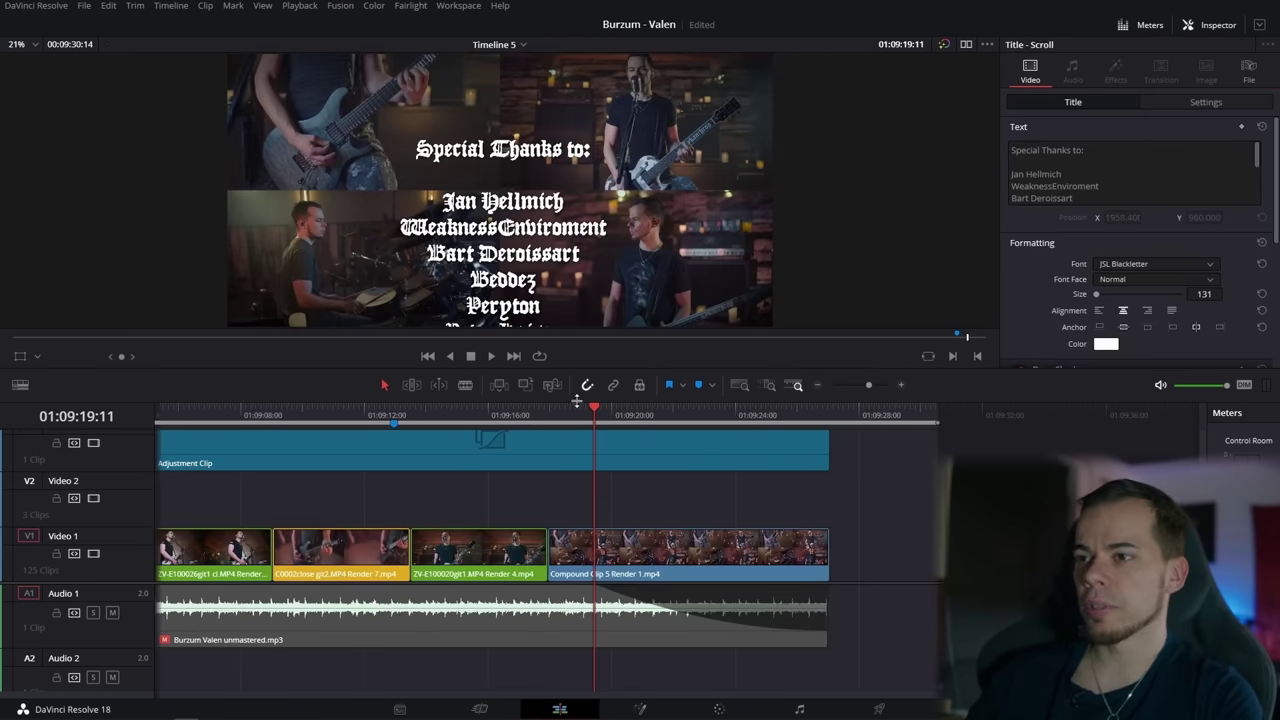
{"action": "left_click", "coordinate": [805, 412]}
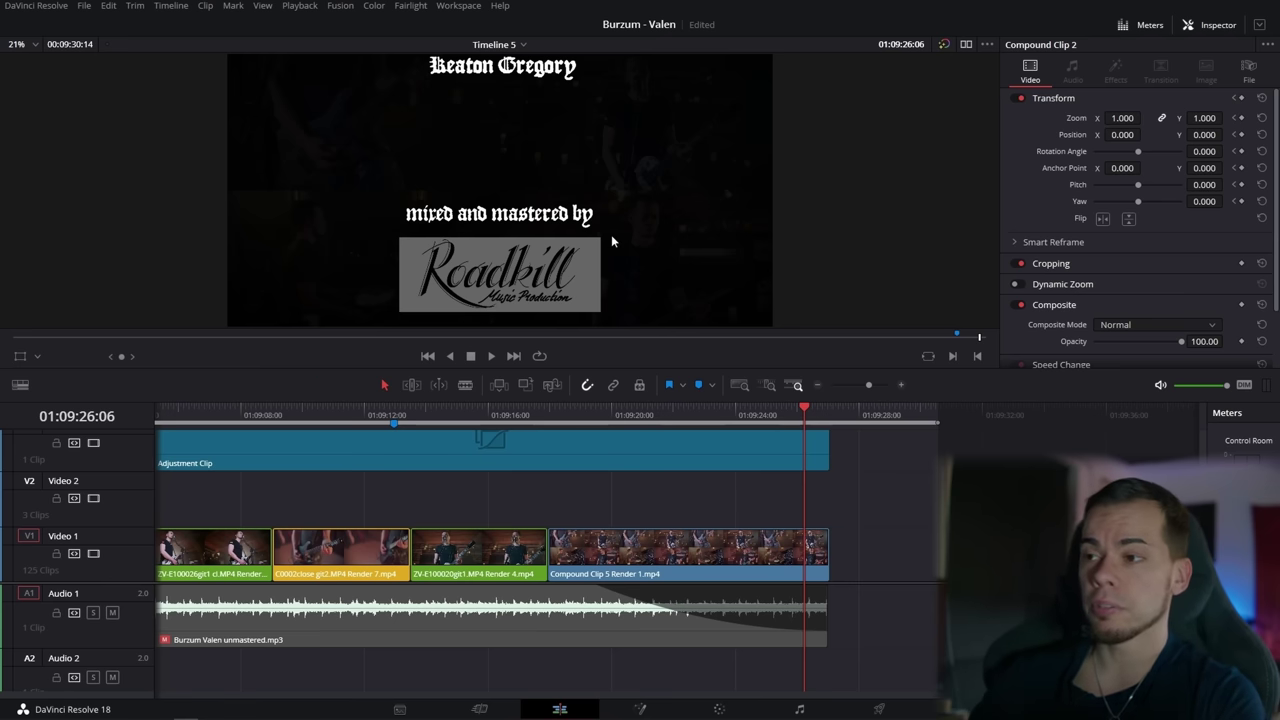
{"action": "left_click", "coordinate": [505, 44]}
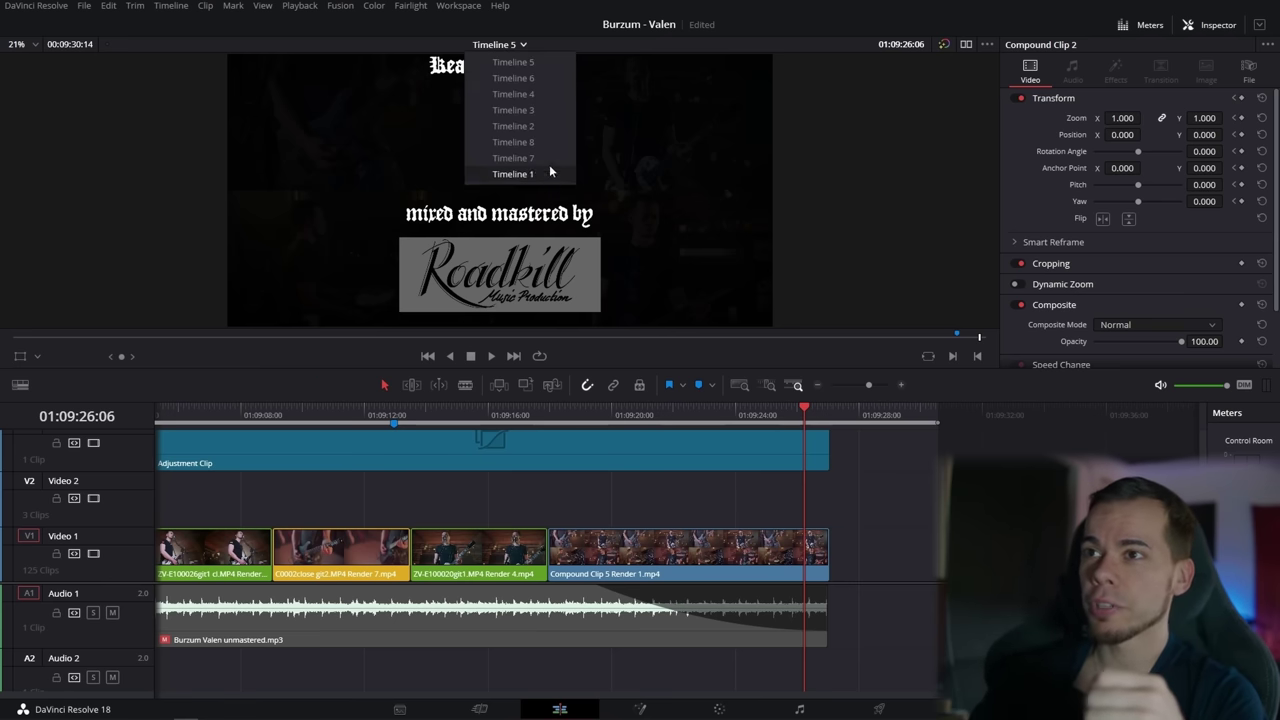
Switch to Timeline 8 and preview vertical frames from 01:01:17:02, including drummer and guitar shots
{"action": "left_click", "coordinate": [515, 142]}
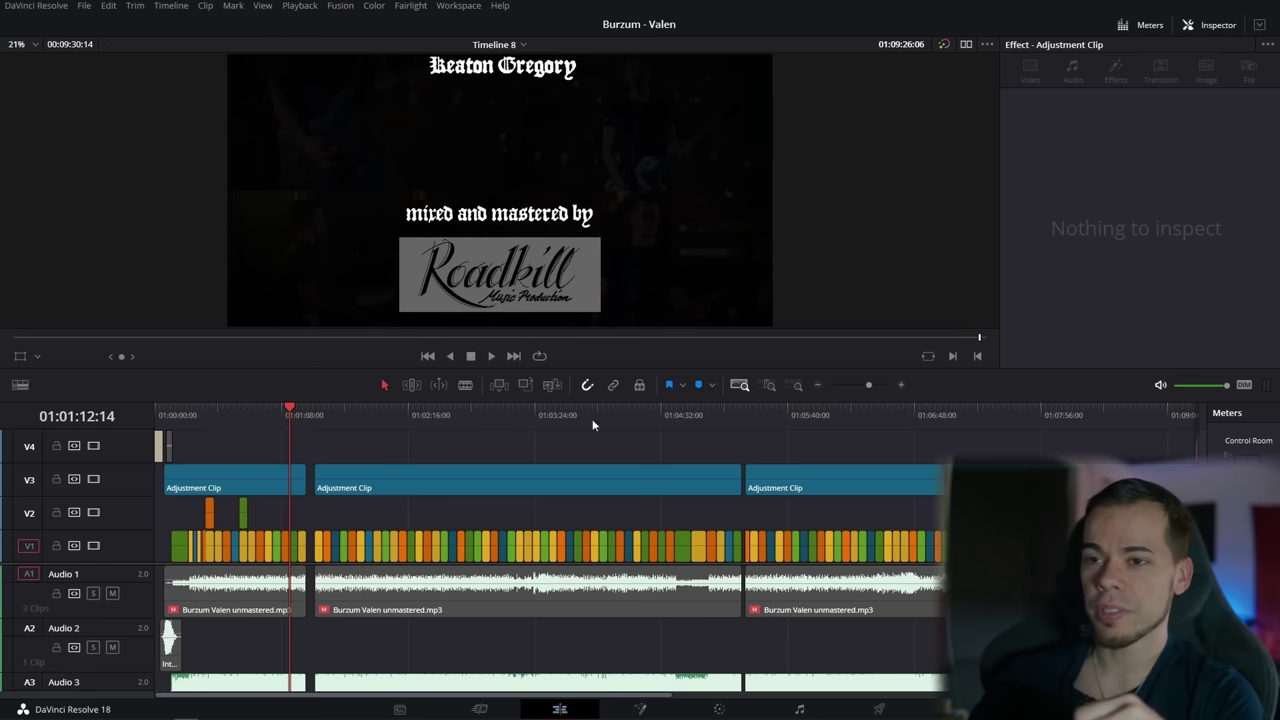
{"action": "scroll", "coordinate": [312, 412], "scroll_direction": "down", "scroll_amount": 1}
{"action": "left_click", "coordinate": [291, 414]}
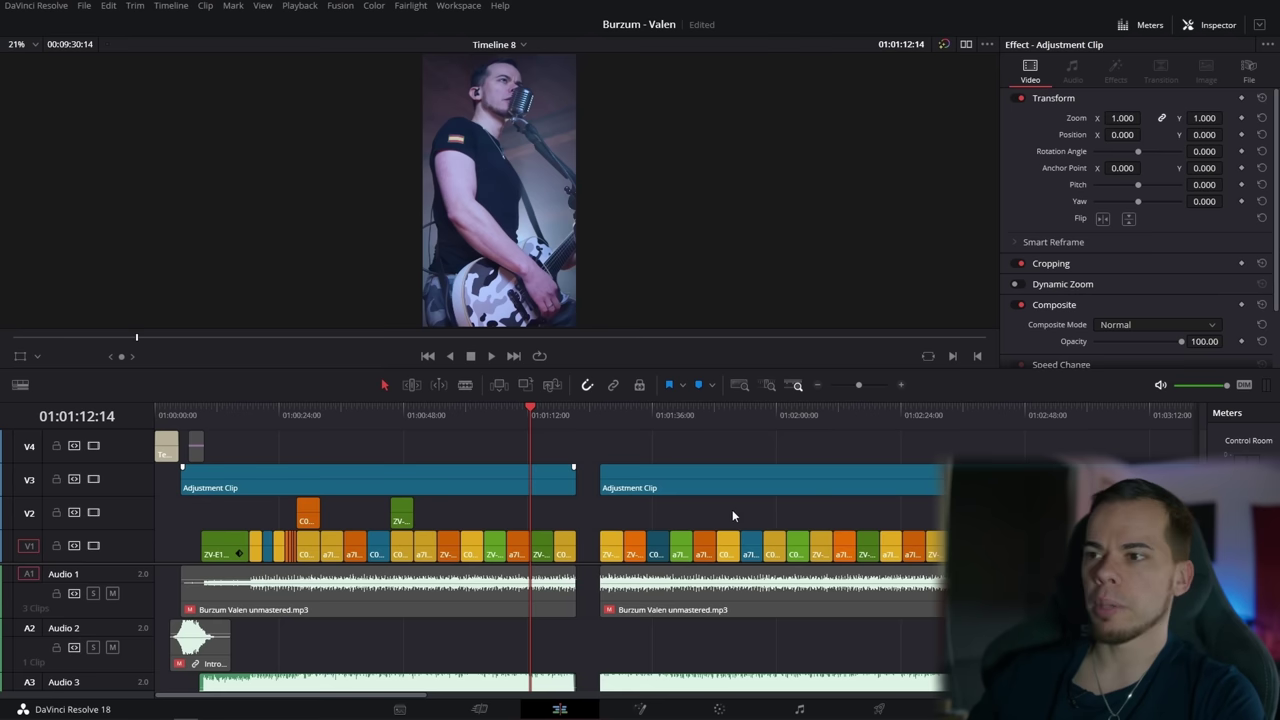
{"action": "scroll", "coordinate": [714, 505], "scroll_direction": "right", "scroll_amount": 3}
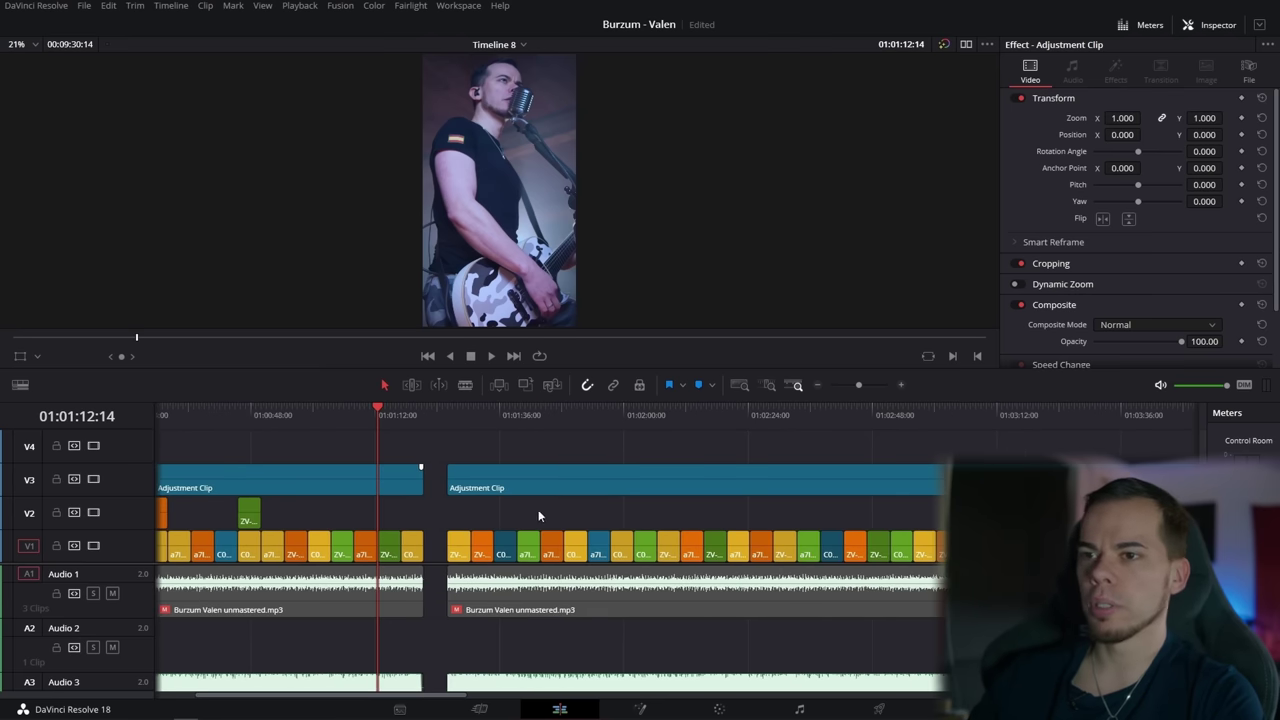
{"action": "left_click", "coordinate": [355, 418]}
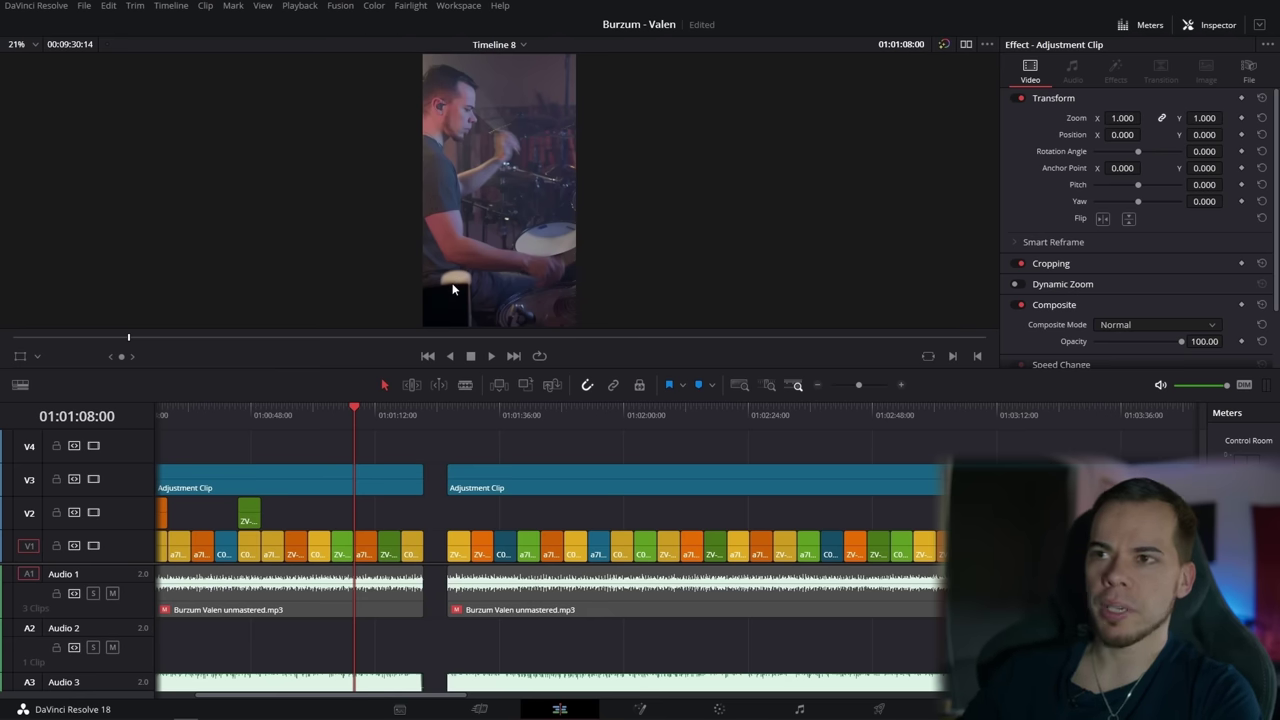
{"action": "left_click", "coordinate": [284, 418]}
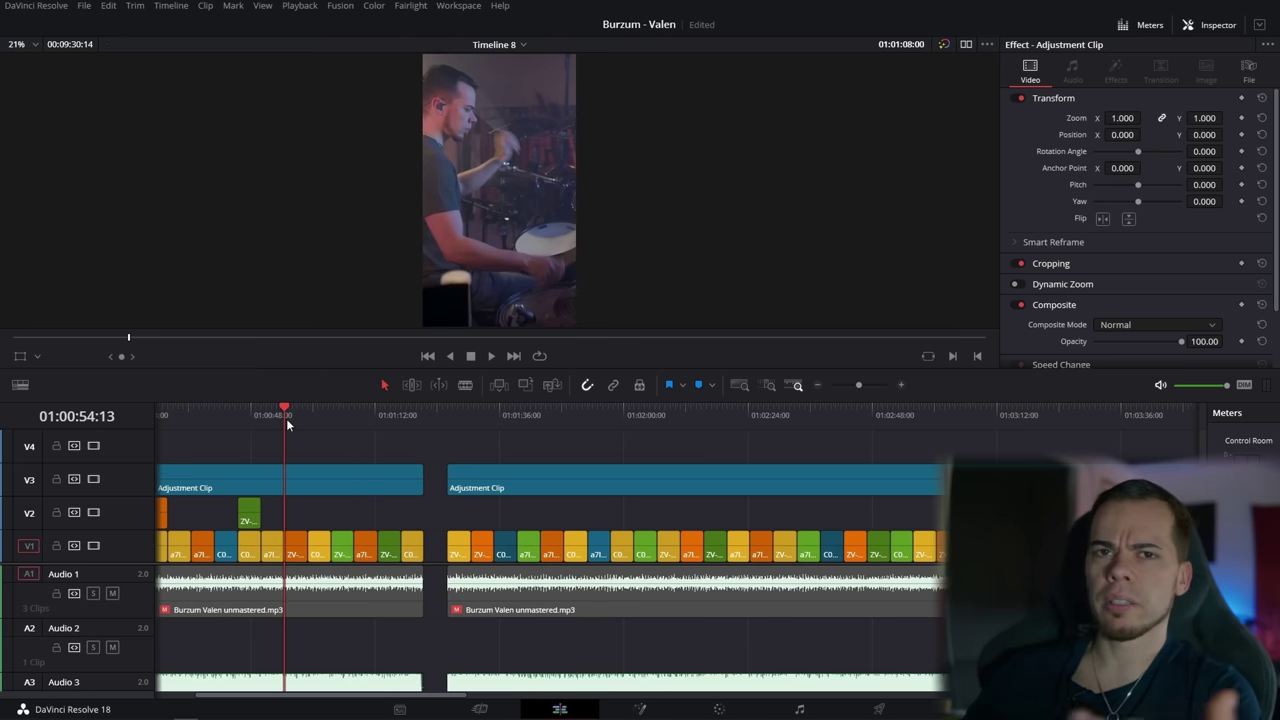
{"action": "left_click", "coordinate": [402, 419]}
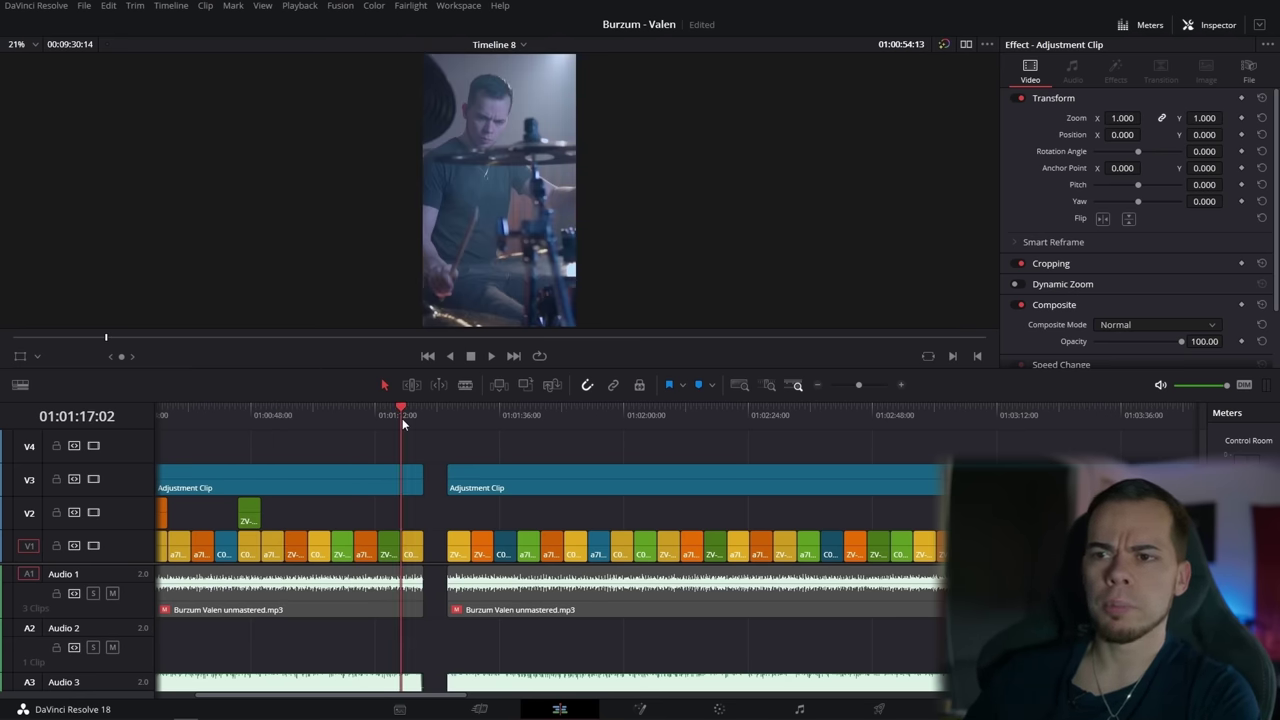